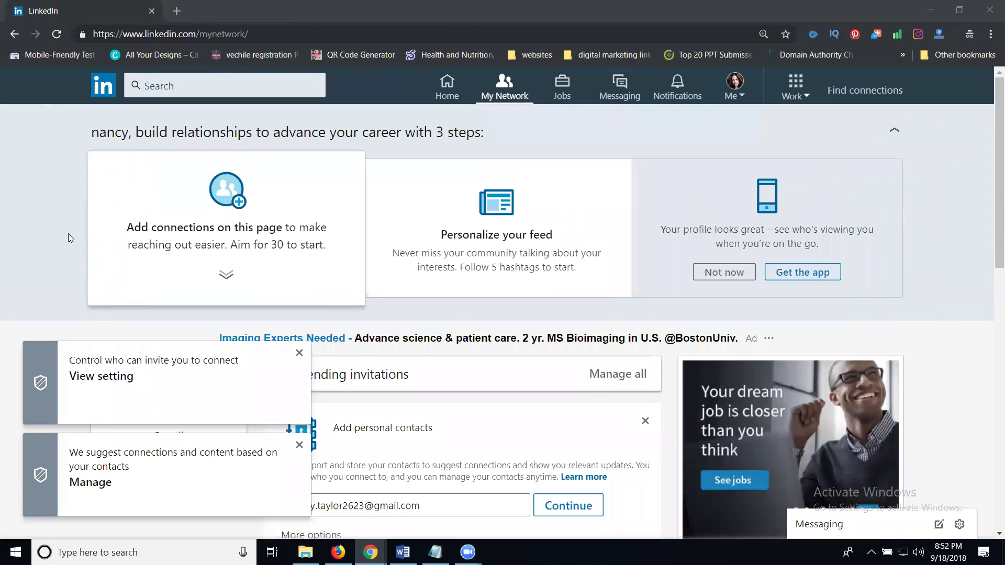
# Step: Go to the home feed and dismiss the 'We suggest connections' notice
pyautogui.click(451, 86)
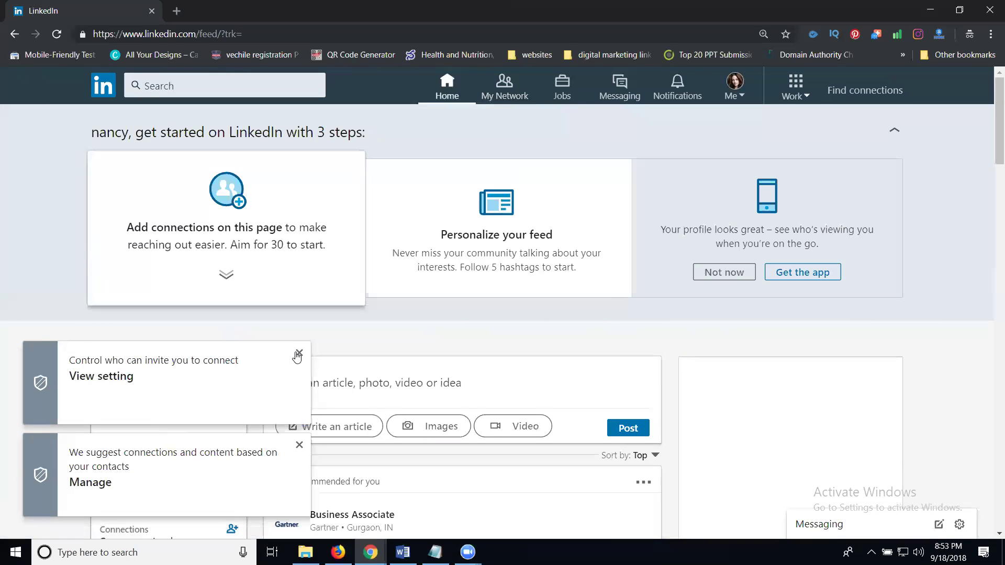
pyautogui.click(300, 445)
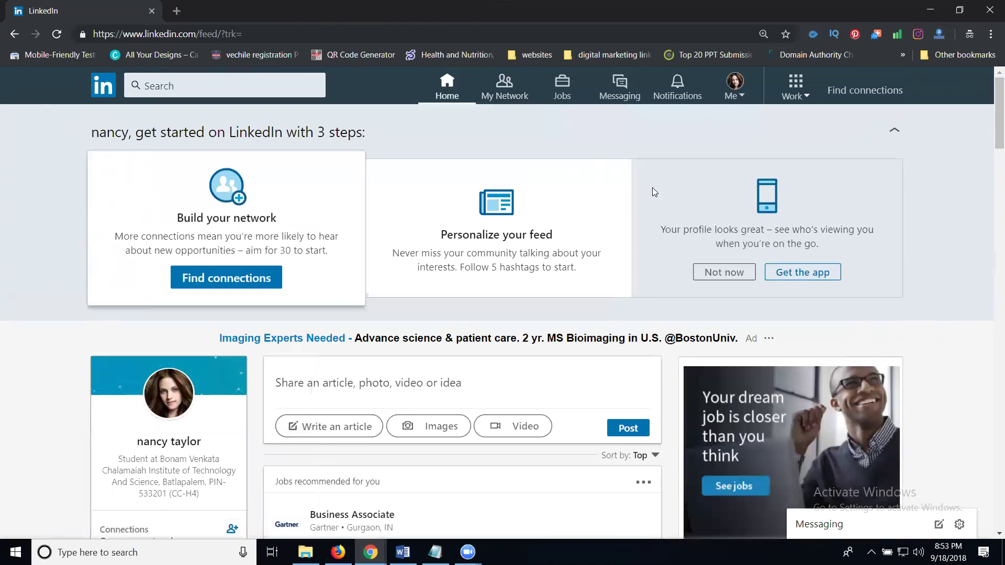
# Step: Open your profile from the Me menu, close the photo filters tip, and scroll to Profile Strength
pyautogui.click(743, 100)
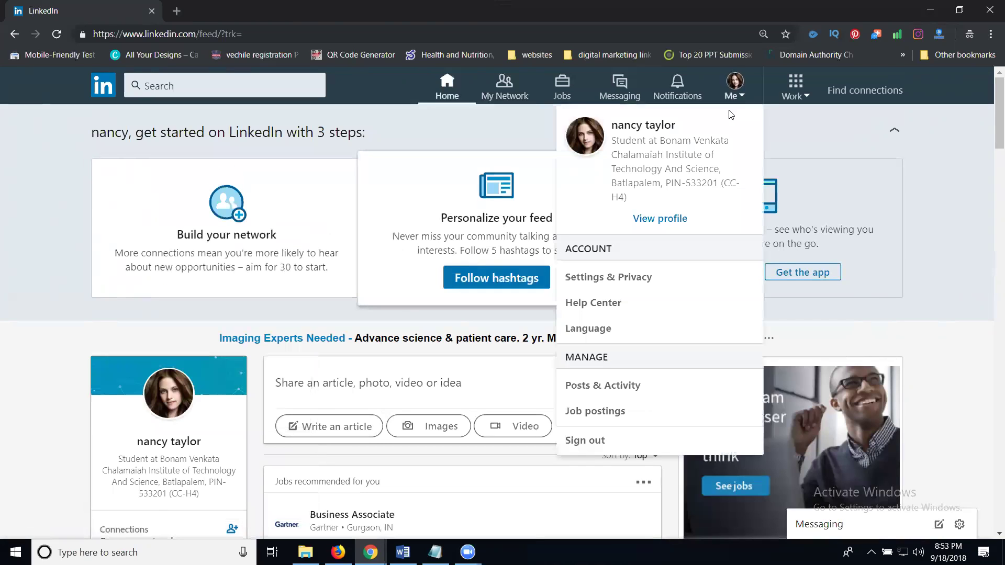
pyautogui.click(660, 218)
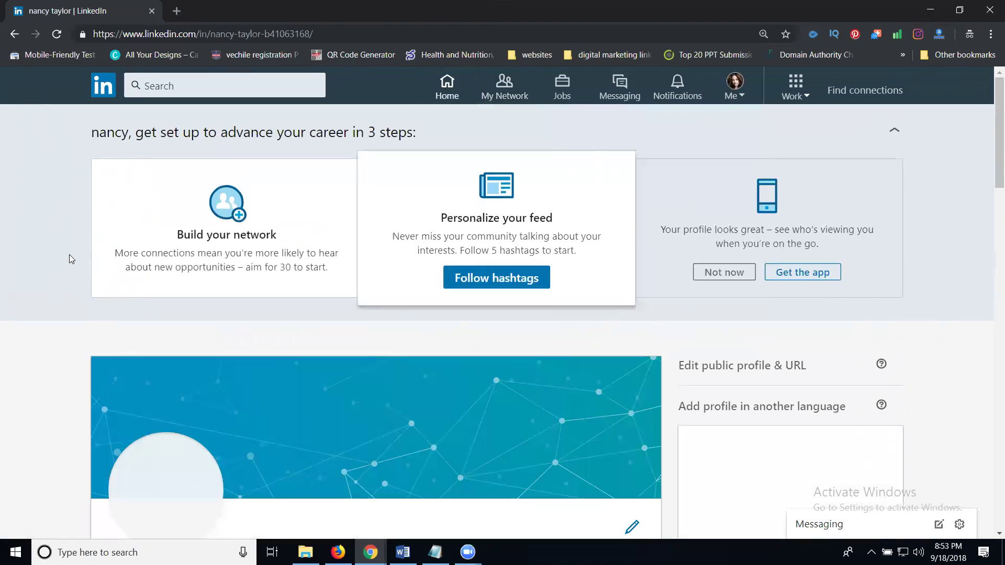
pyautogui.scroll(-3, 67, 249)
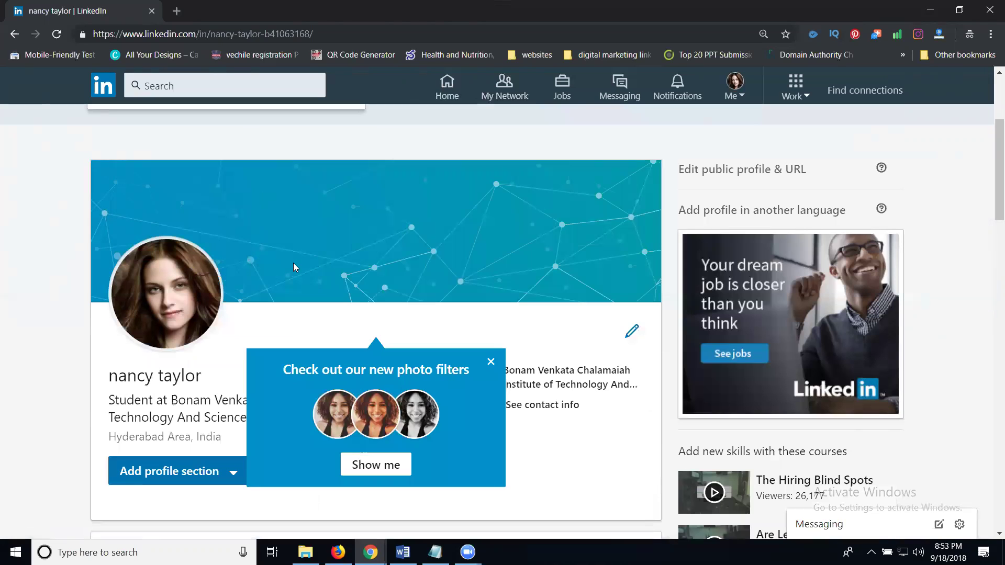
pyautogui.click(491, 363)
pyautogui.scroll(-4, 131, 246)
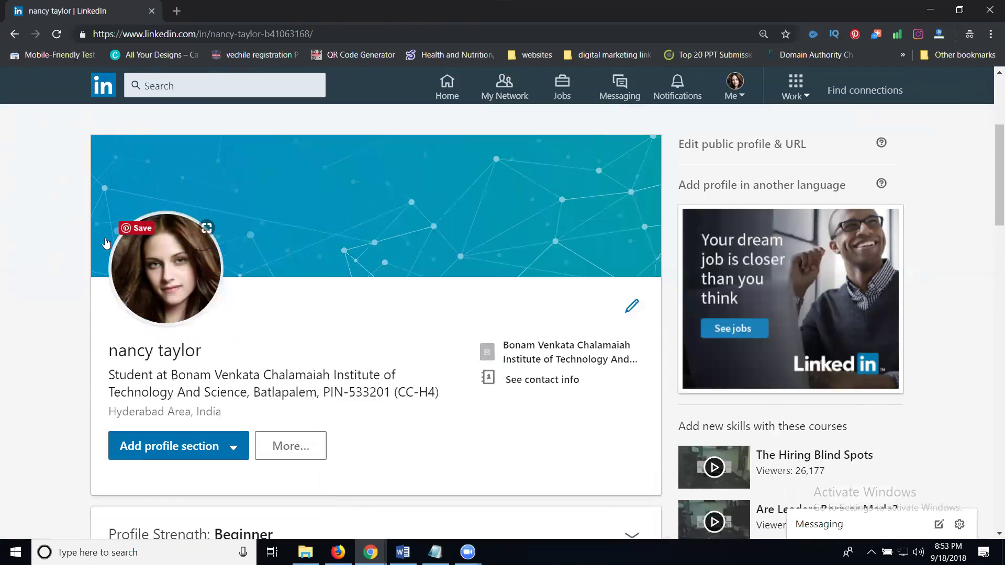
pyautogui.click(232, 251)
pyautogui.scroll(-1, 202, 314)
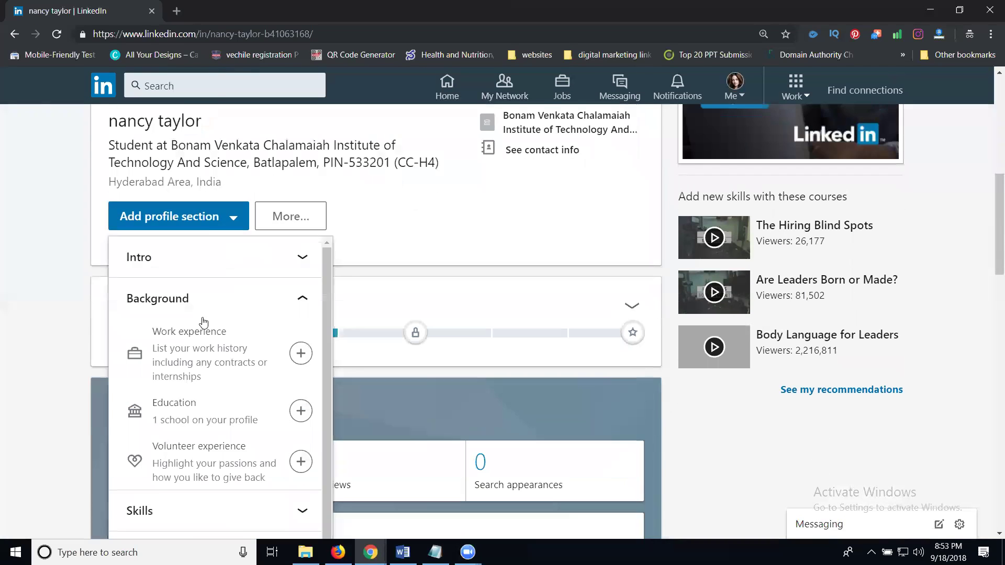
pyautogui.scroll(-1, 162, 310)
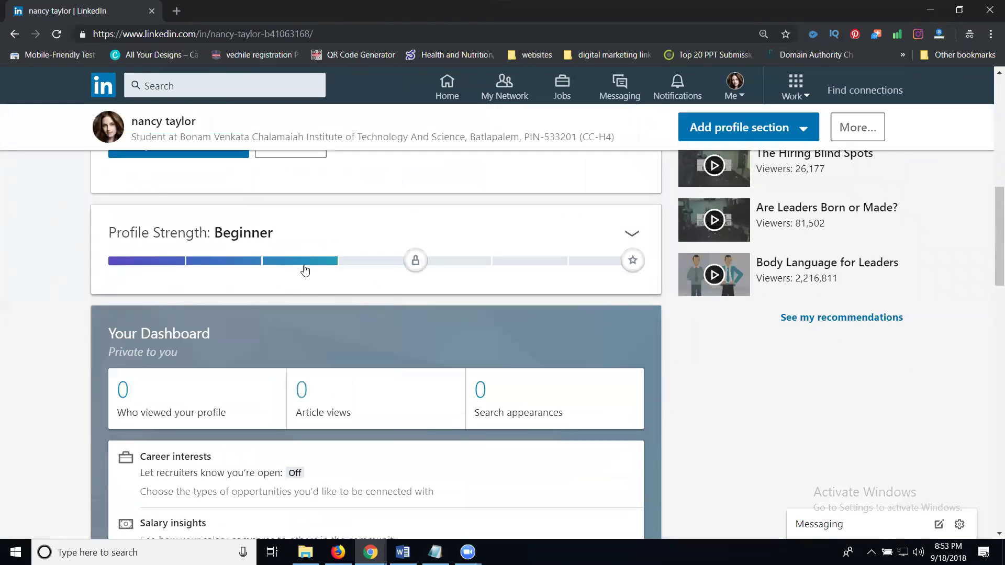
pyautogui.moveTo(308, 267)
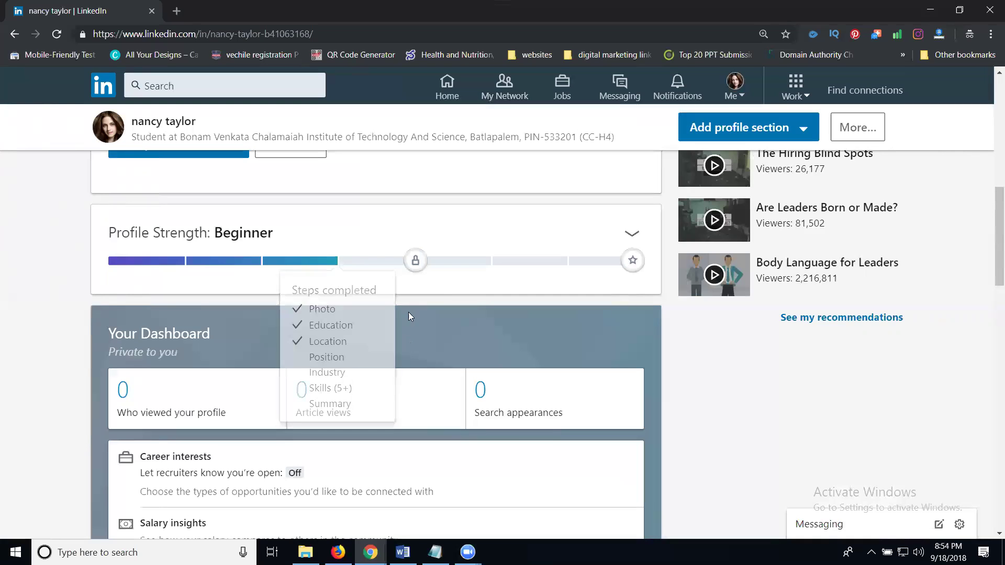
# Step: Open Edit intro on the profile card and scroll to the province and industry fields
pyautogui.scroll(4, 417, 289)
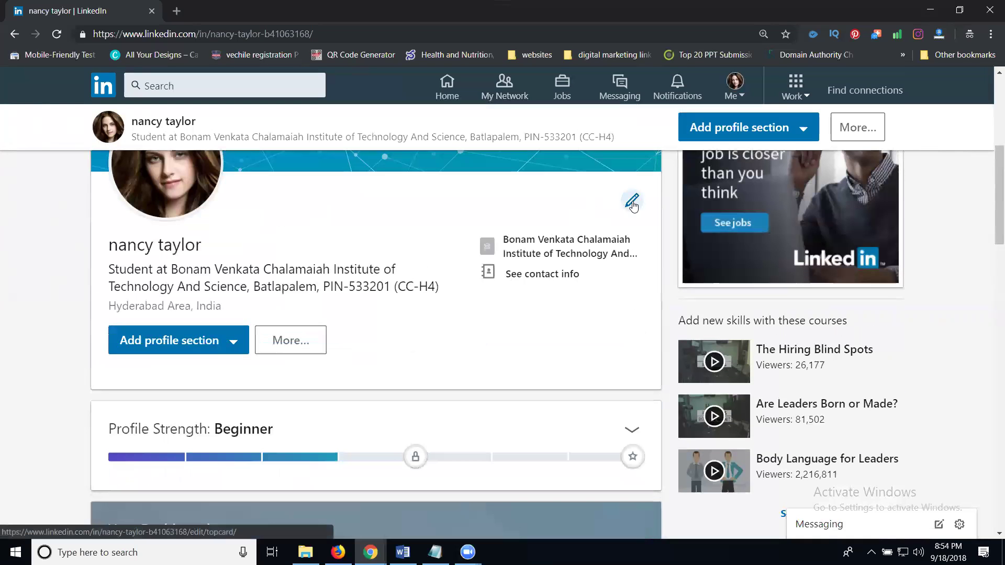
pyautogui.click(632, 203)
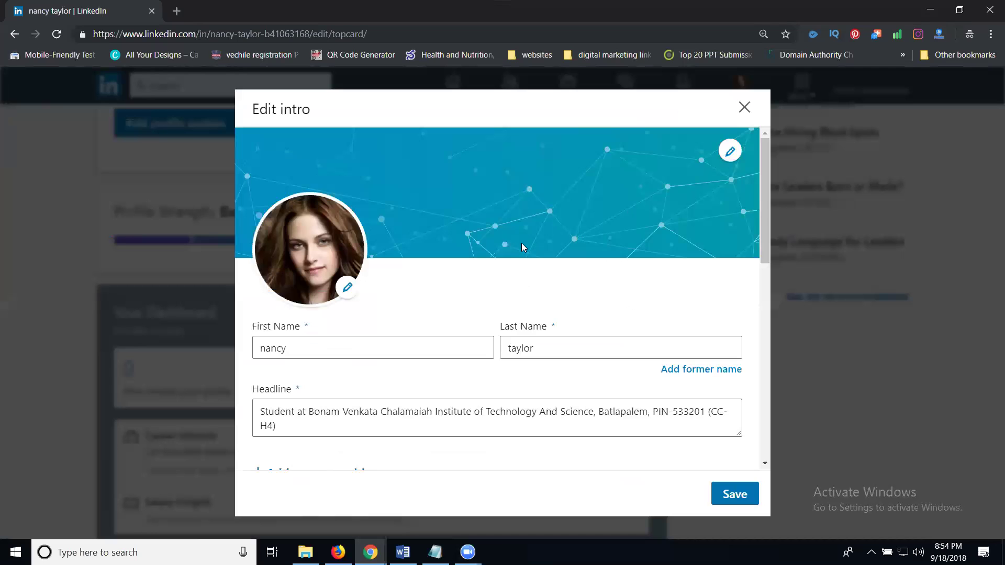
pyautogui.scroll(-3, 521, 244)
pyautogui.scroll(-3, 521, 246)
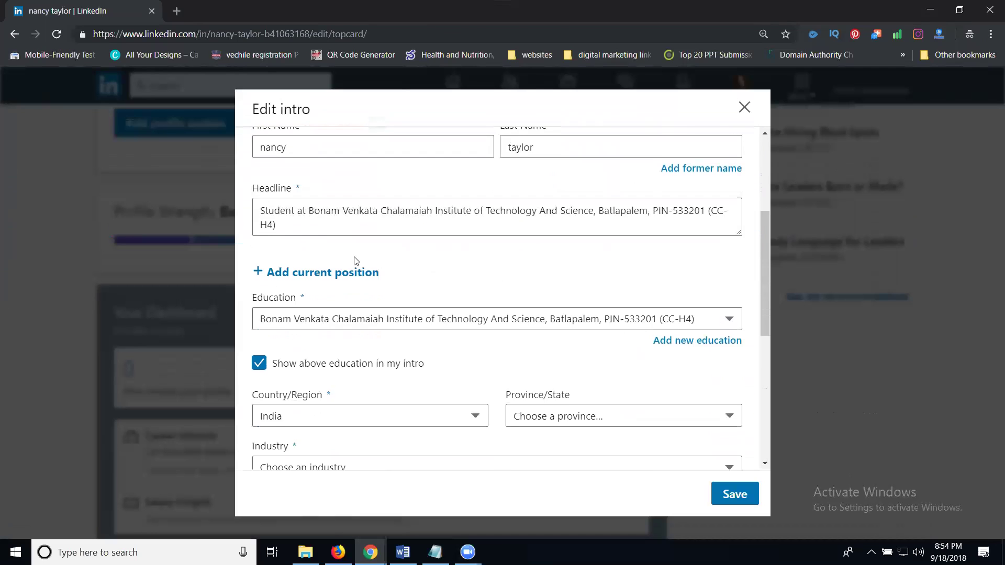
# Step: Add a current position: Digital Marketing Analyst at Rakesh Tech Solutions, Hyderabad Area, India
pyautogui.click(322, 221)
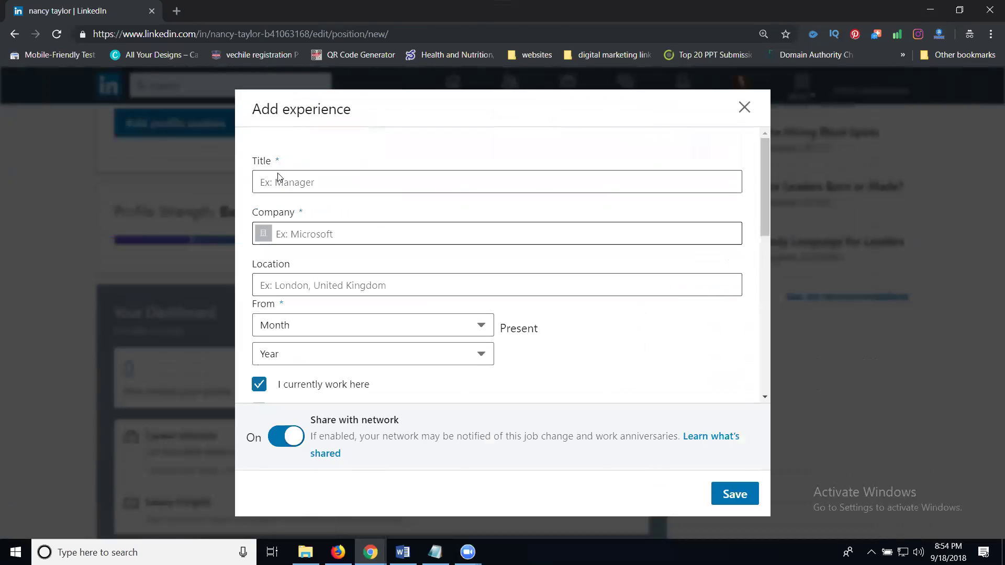
pyautogui.click(278, 183)
pyautogui.write('Digits')
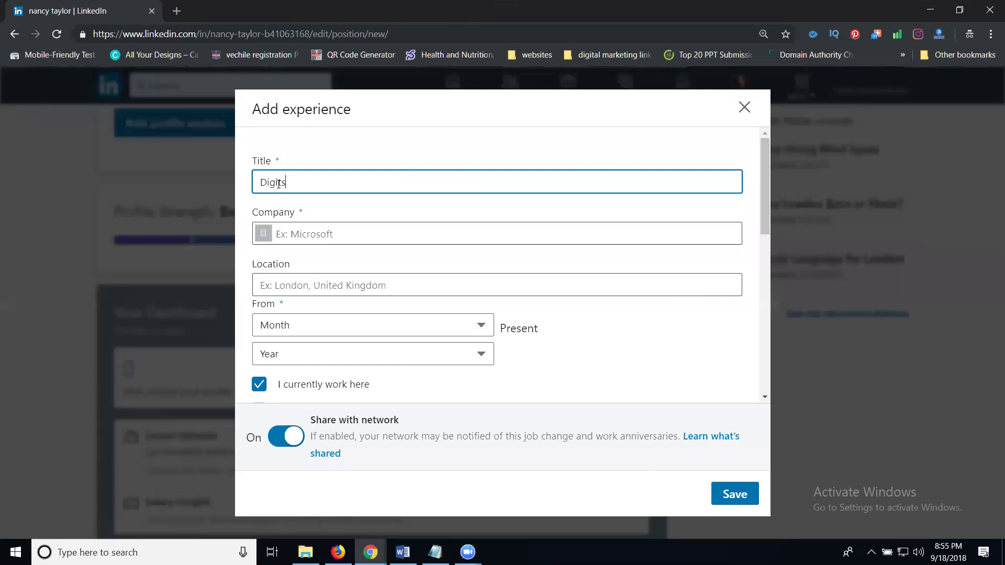
pyautogui.press('BackSpace')
pyautogui.write('al Marketing Analyst')
pyautogui.click(295, 234)
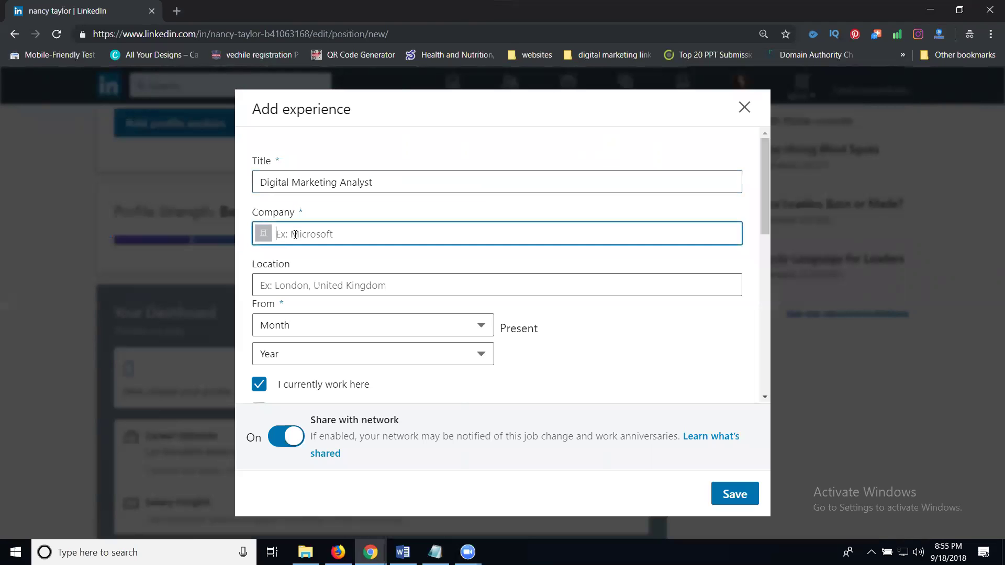
pyautogui.write('rakesh tech solutions')
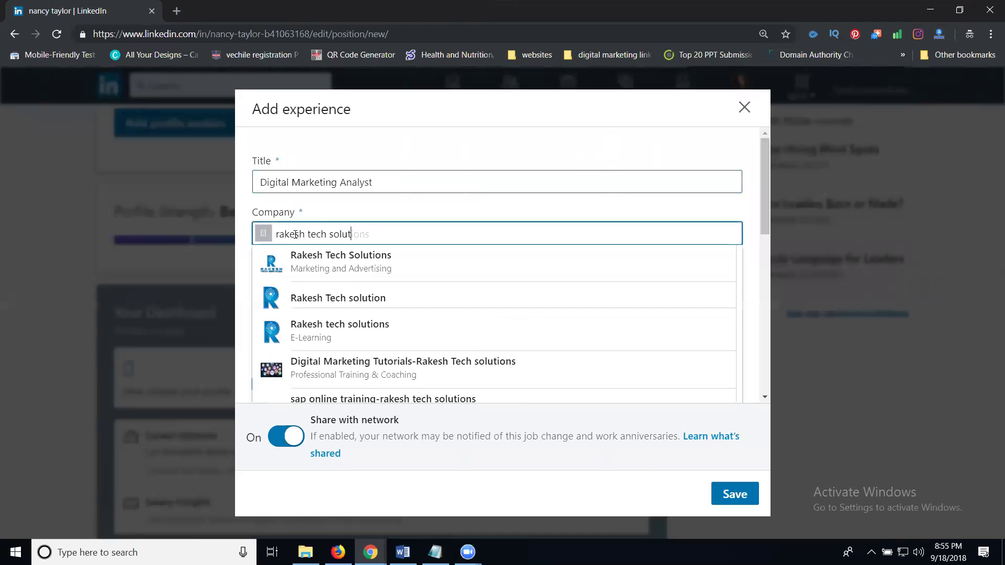
pyautogui.click(323, 269)
pyautogui.click(306, 290)
pyautogui.write('Hyderabad')
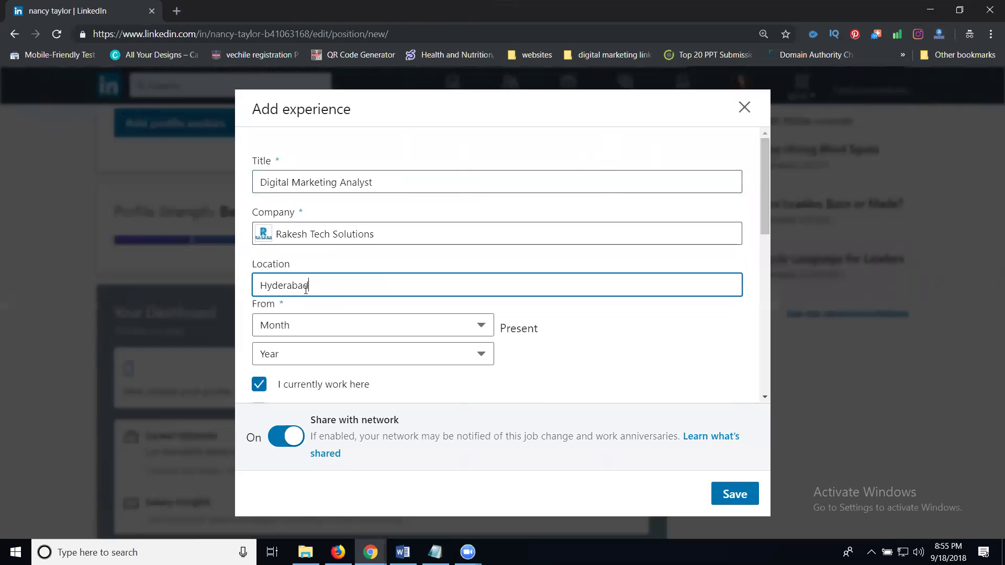
pyautogui.click(306, 316)
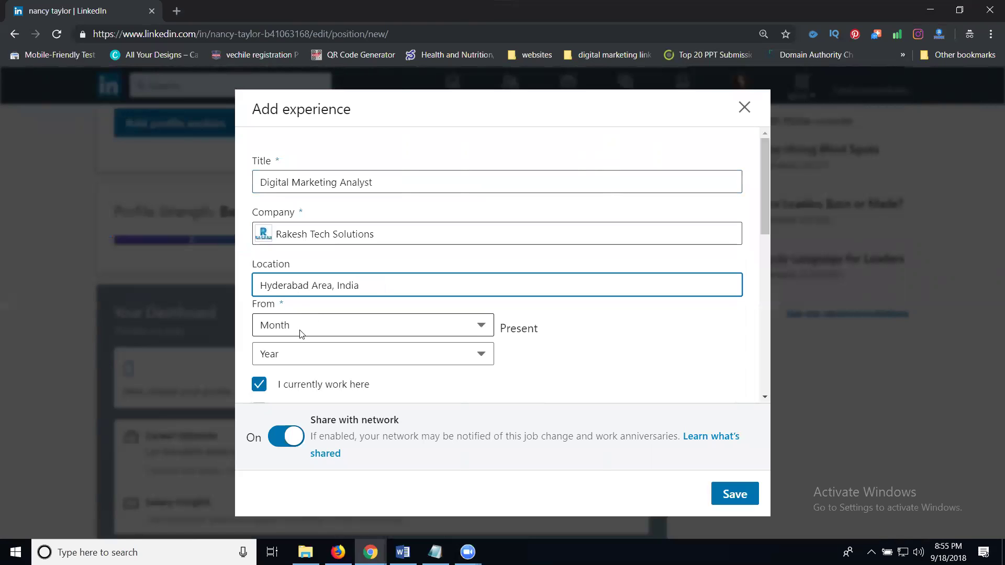
# Step: Set the position's start date to June 2015
pyautogui.click(299, 328)
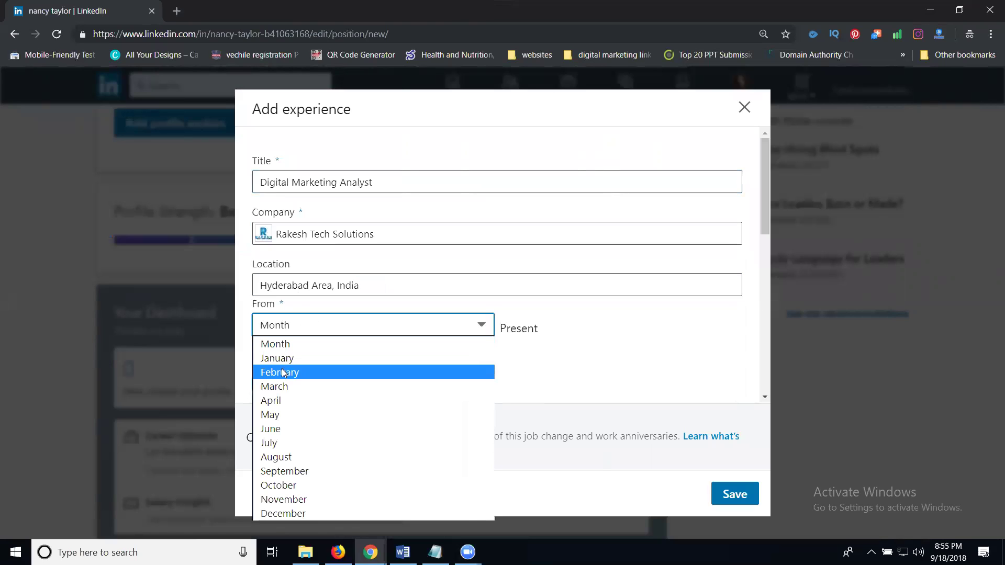
pyautogui.click(280, 429)
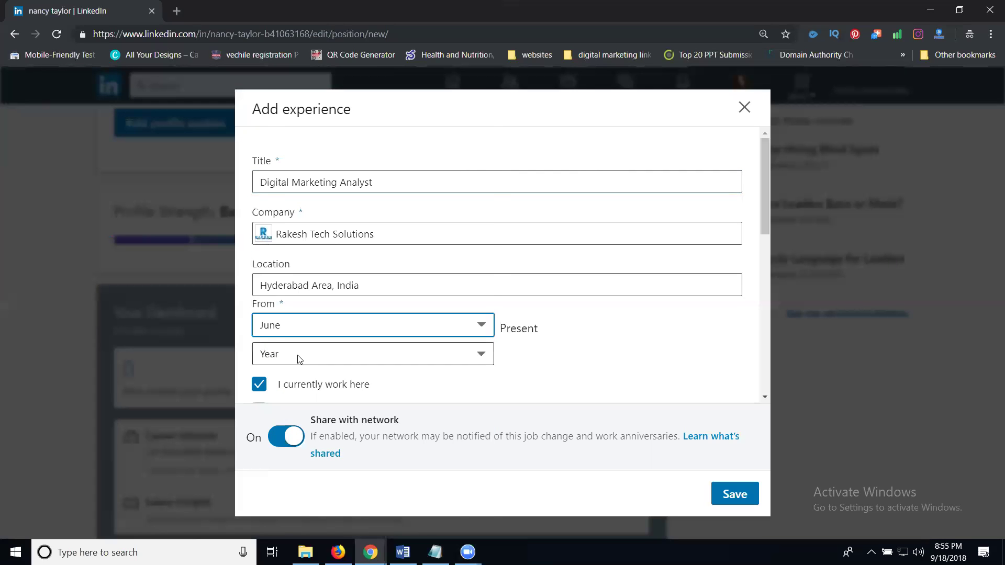
pyautogui.click(300, 359)
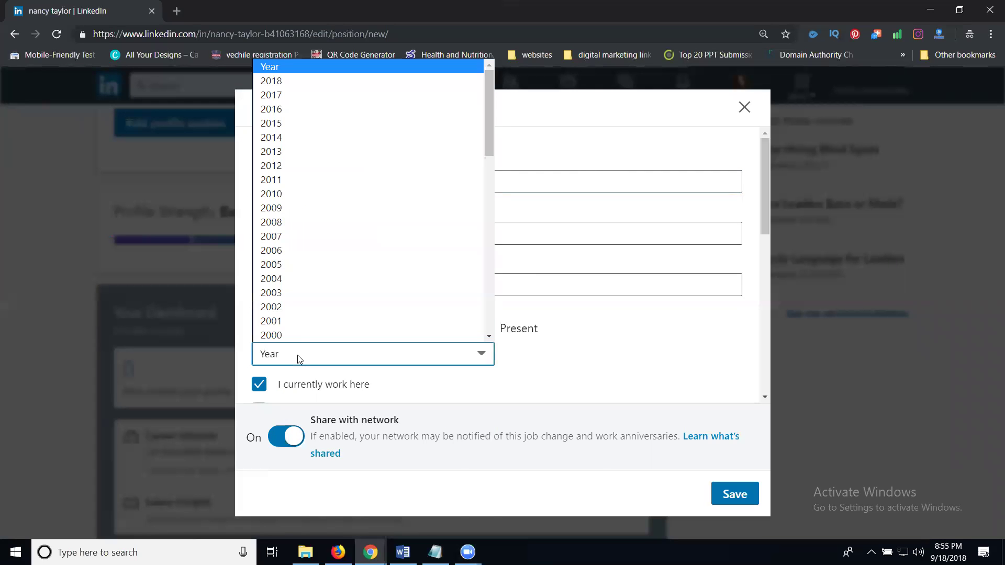
pyautogui.click(284, 123)
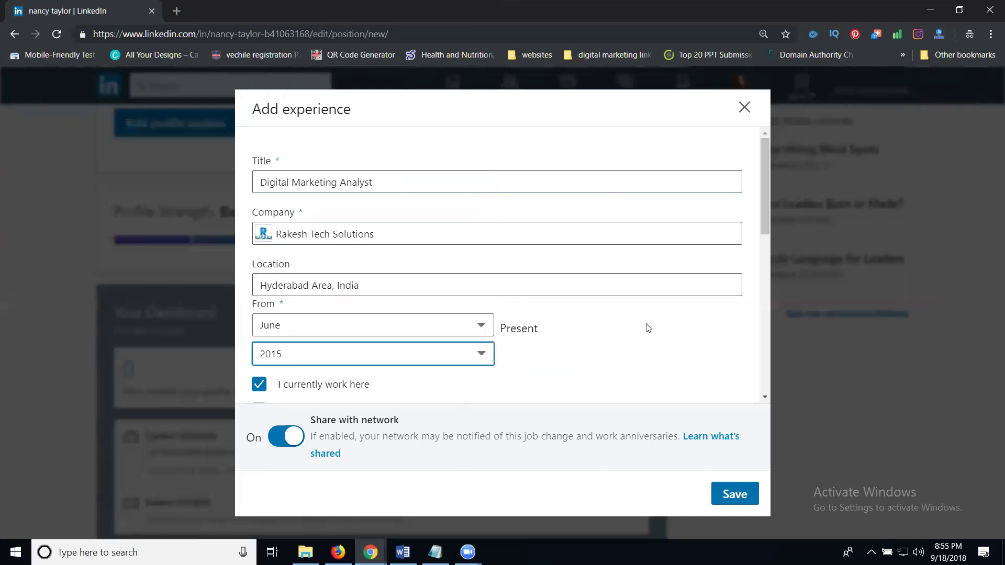
# Step: Copy the headline 'Digital Marketing Analyst at Rakesh Tech Solutions' into the position's Description
pyautogui.scroll(-6, 646, 328)
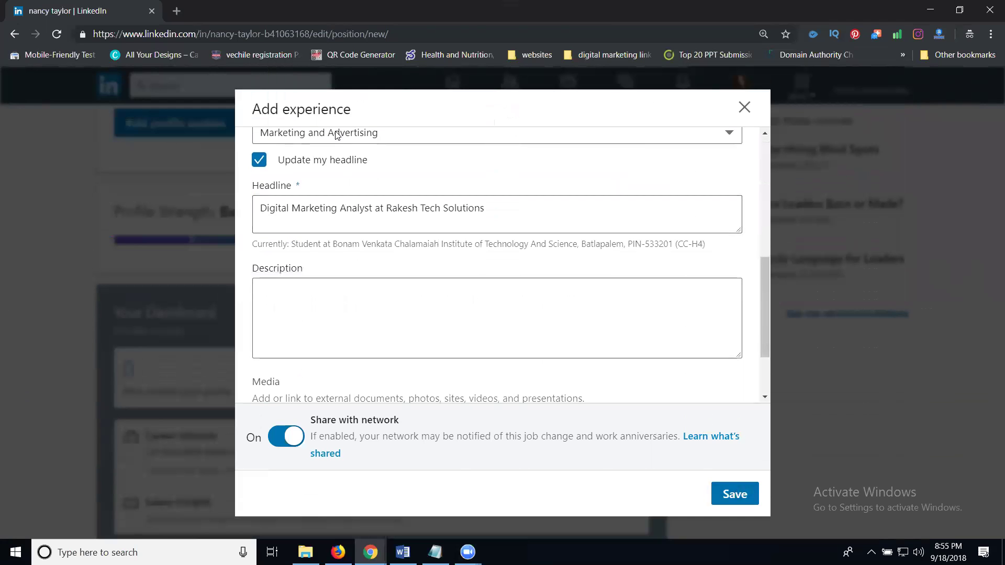
pyautogui.click(336, 294)
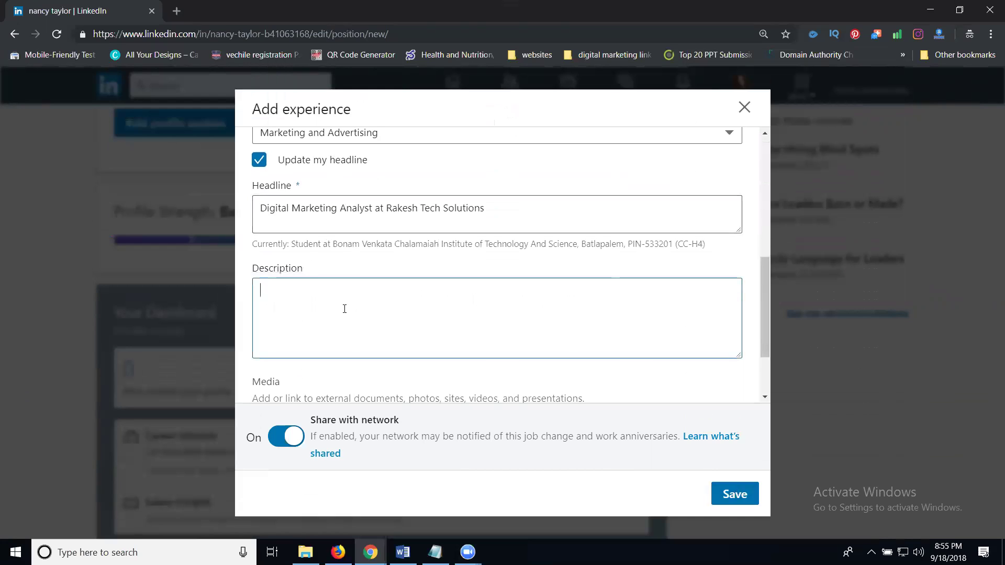
pyautogui.click(411, 195)
pyautogui.tripleClick(402, 208)
pyautogui.hotkey('ctrl', 'c')
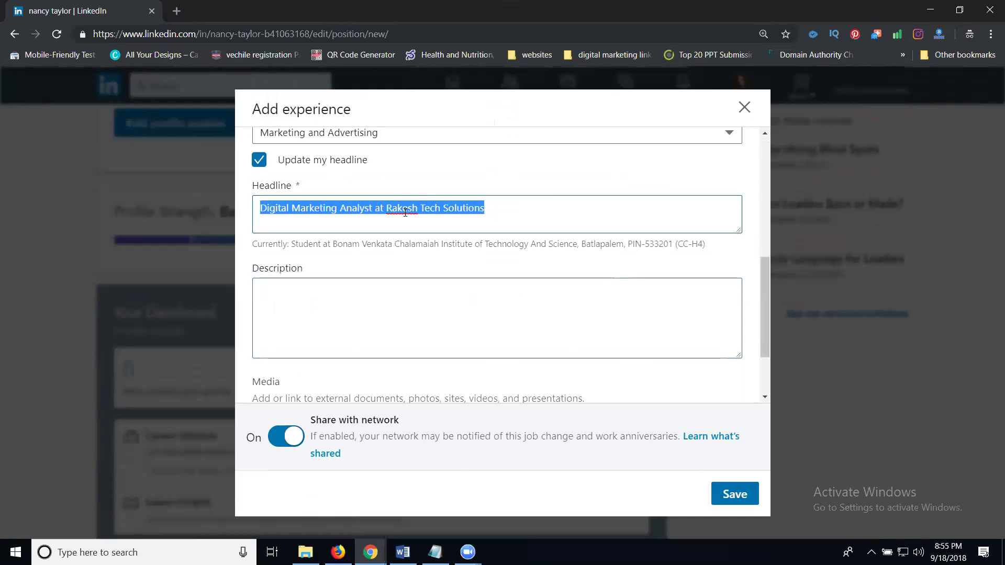
pyautogui.click(396, 281)
pyautogui.hotkey('ctrl', 'v')
pyautogui.scroll(-2, 530, 303)
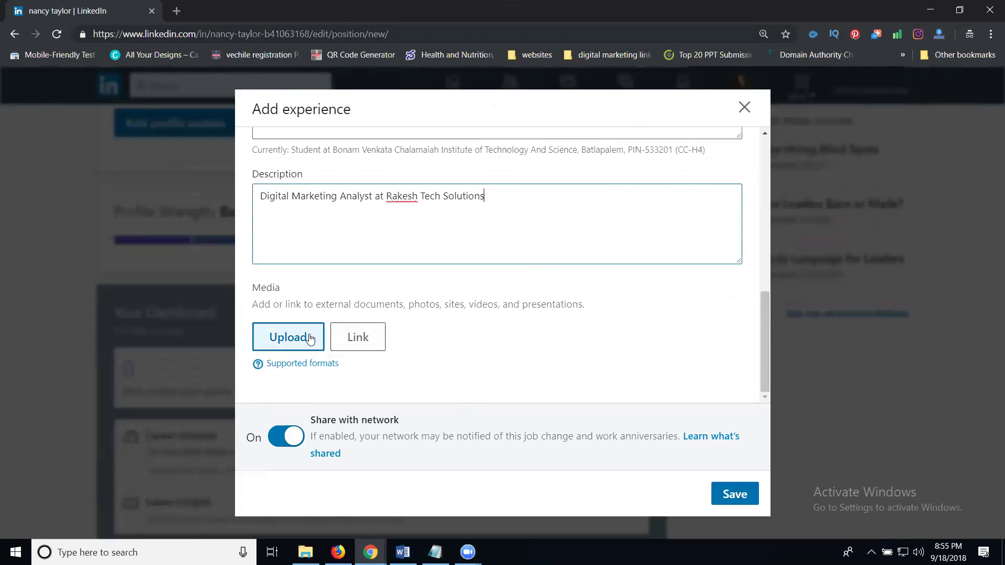
# Step: In a new tab, open rakeshtechsolutions.com's Hyderabad digital marketing services page and select its URL
pyautogui.click(177, 11)
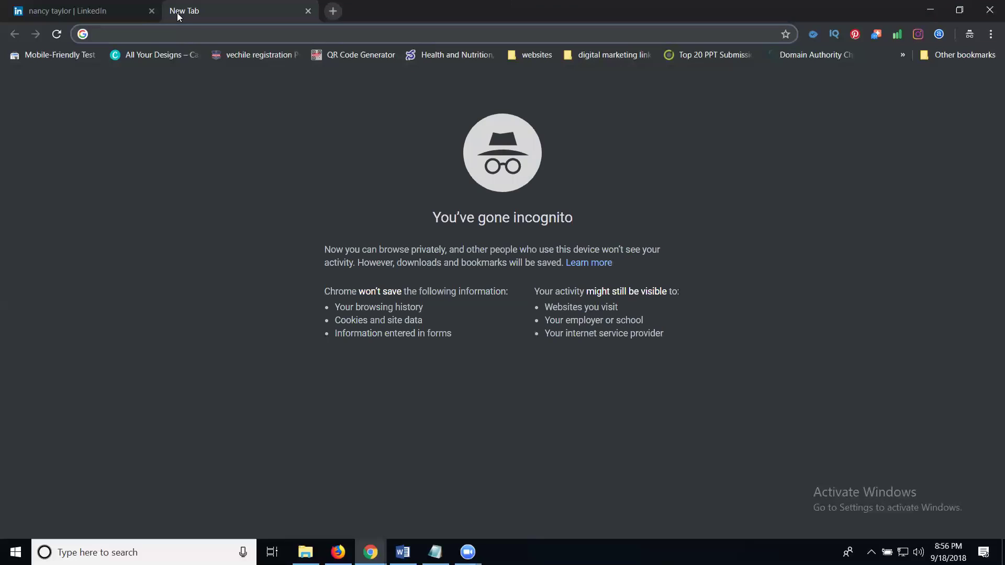
pyautogui.write('rakeshtechsolutions.com')
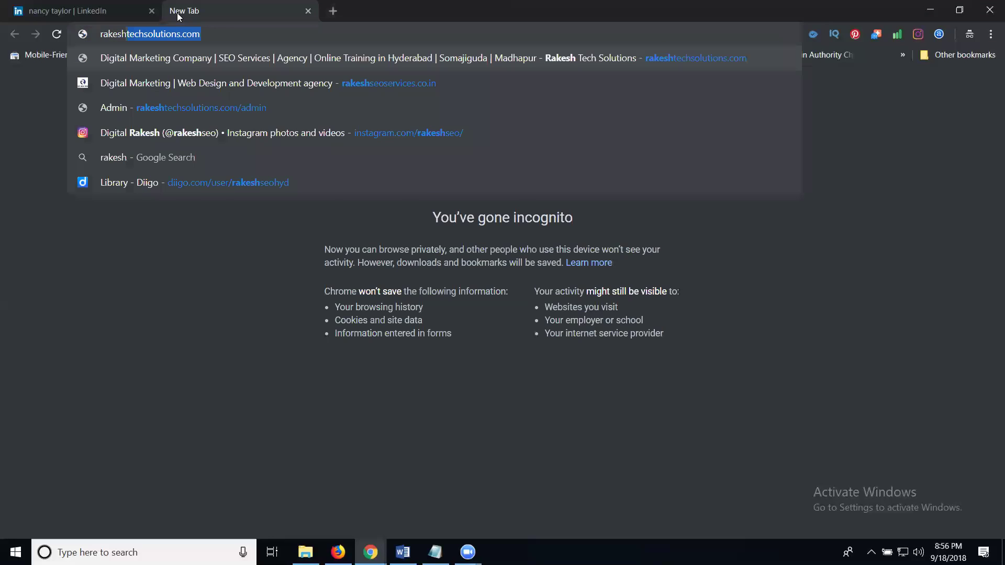
pyautogui.press('Return')
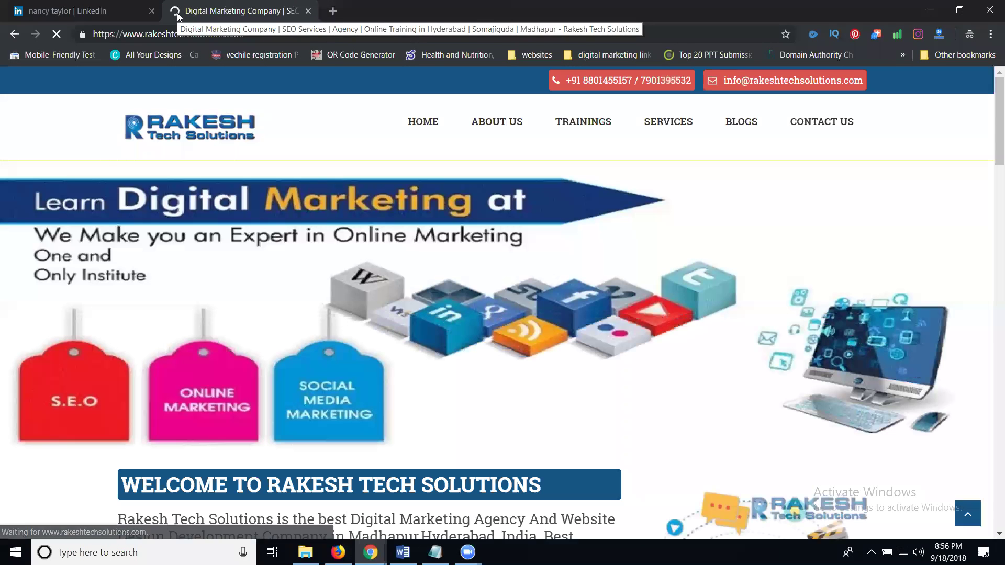
pyautogui.click(672, 123)
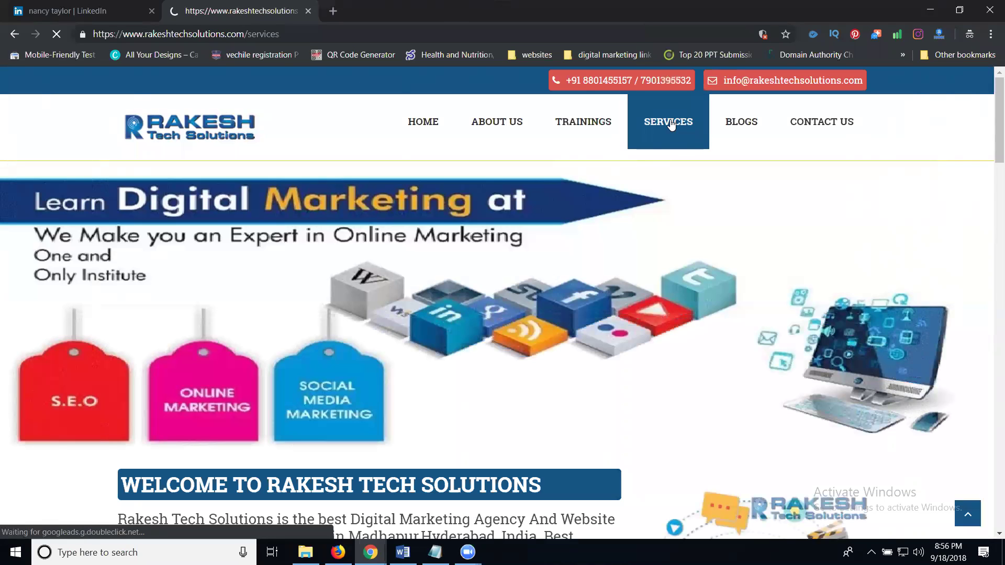
pyautogui.scroll(-4, 680, 227)
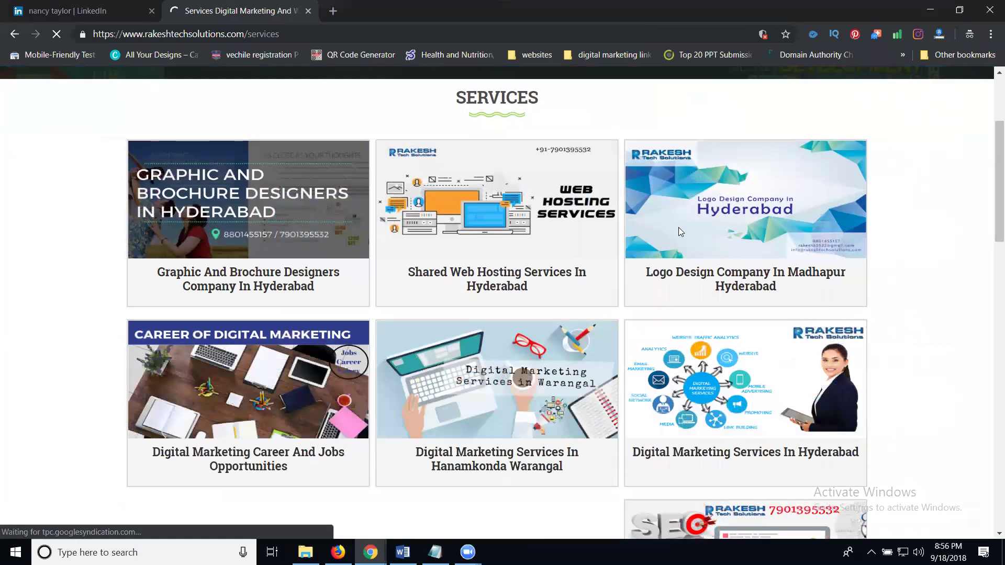
pyautogui.scroll(-3, 724, 377)
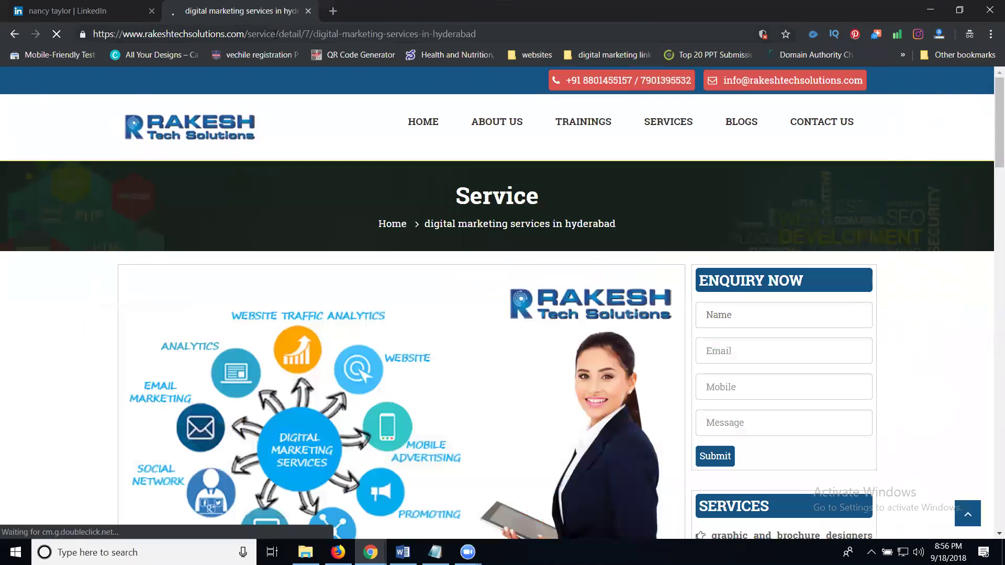
pyautogui.click(276, 36)
pyautogui.hotkey('ctrl', 'c')
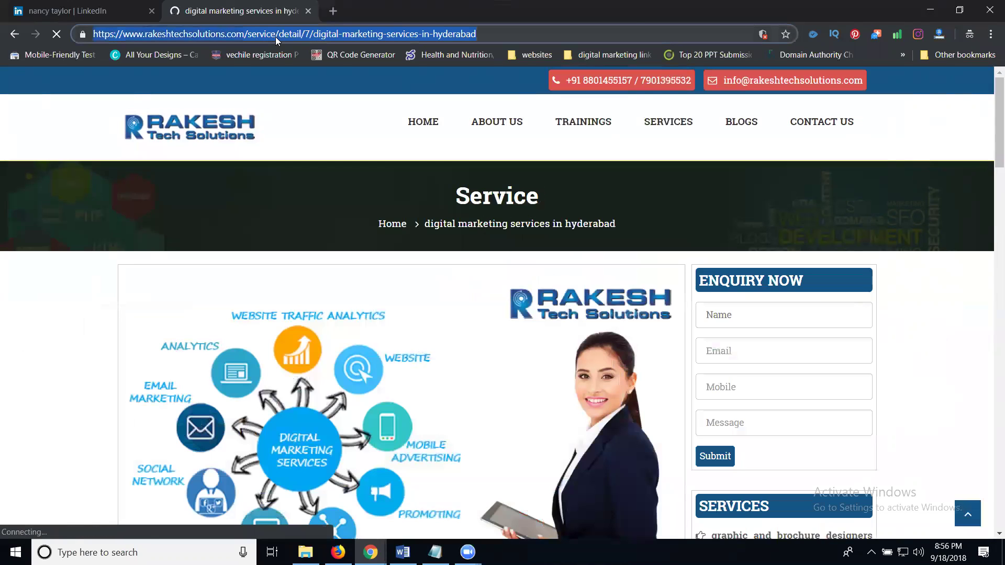
# Step: Back in LinkedIn, paste the copied service page URL into the Media link field
pyautogui.click(94, 14)
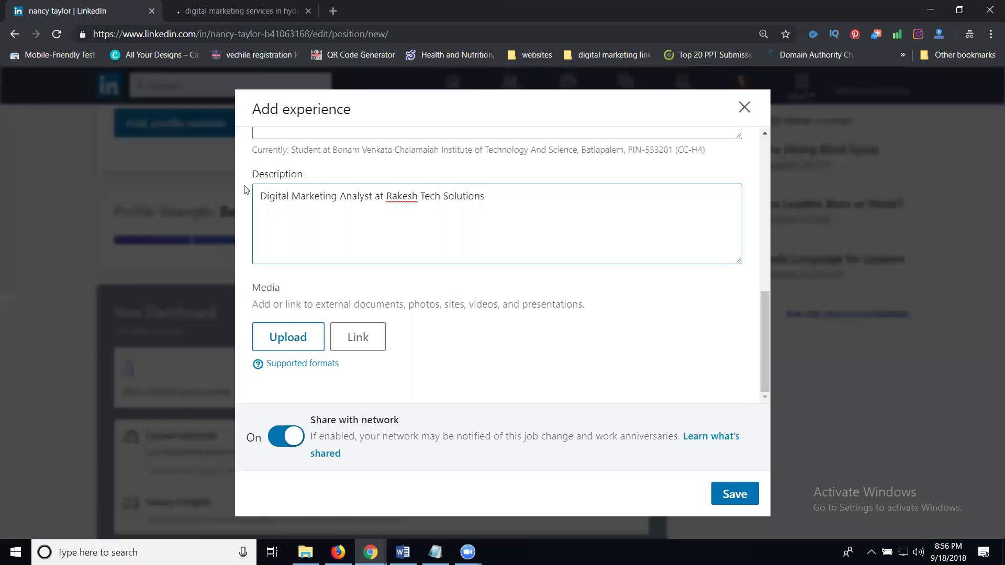
pyautogui.click(348, 333)
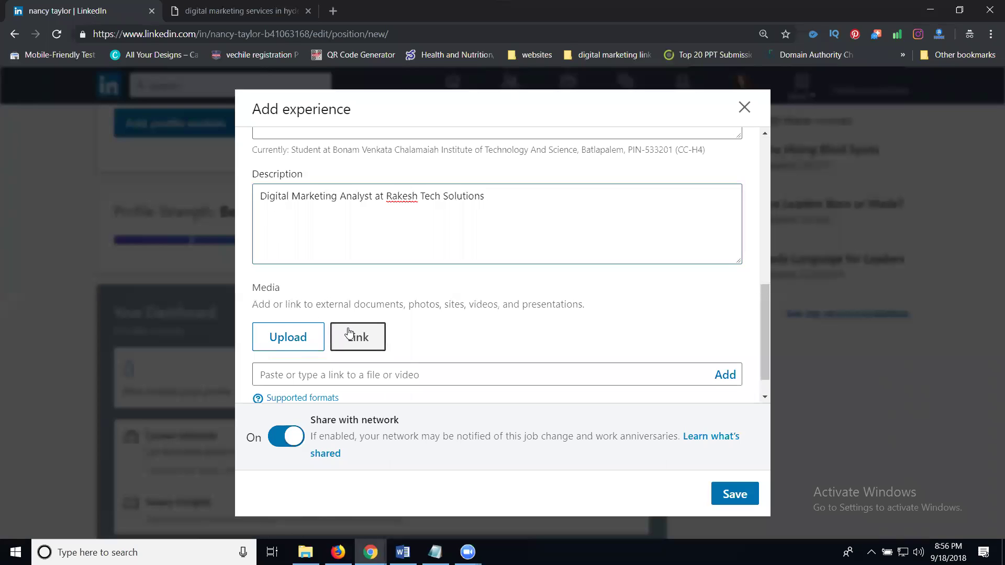
pyautogui.click(565, 380)
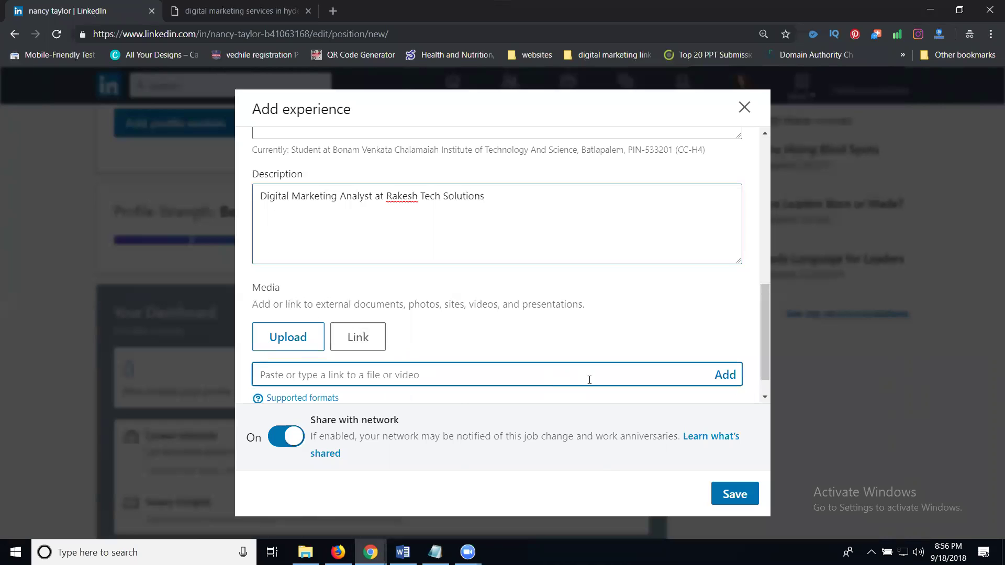
pyautogui.hotkey('ctrl', 'v')
# Step: Add the link as media titled 'digital marketing services in hyderabad', applying its title and description
pyautogui.click(729, 375)
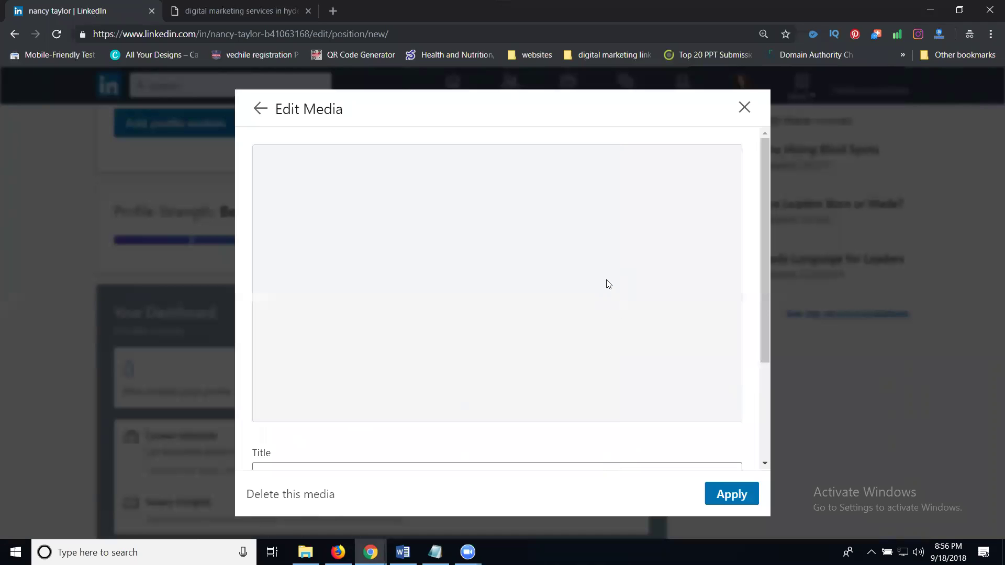
pyautogui.scroll(-3, 581, 282)
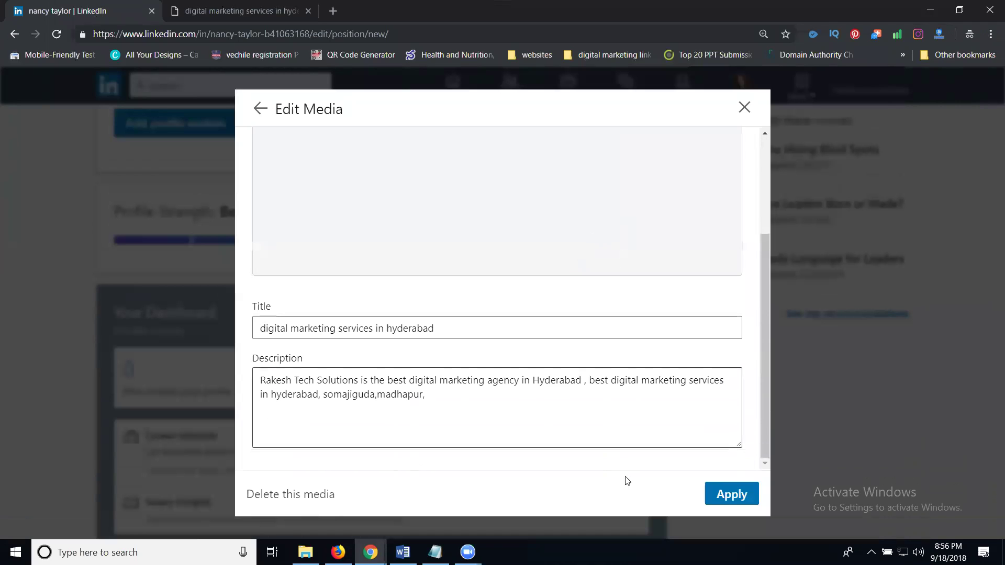
pyautogui.click(726, 496)
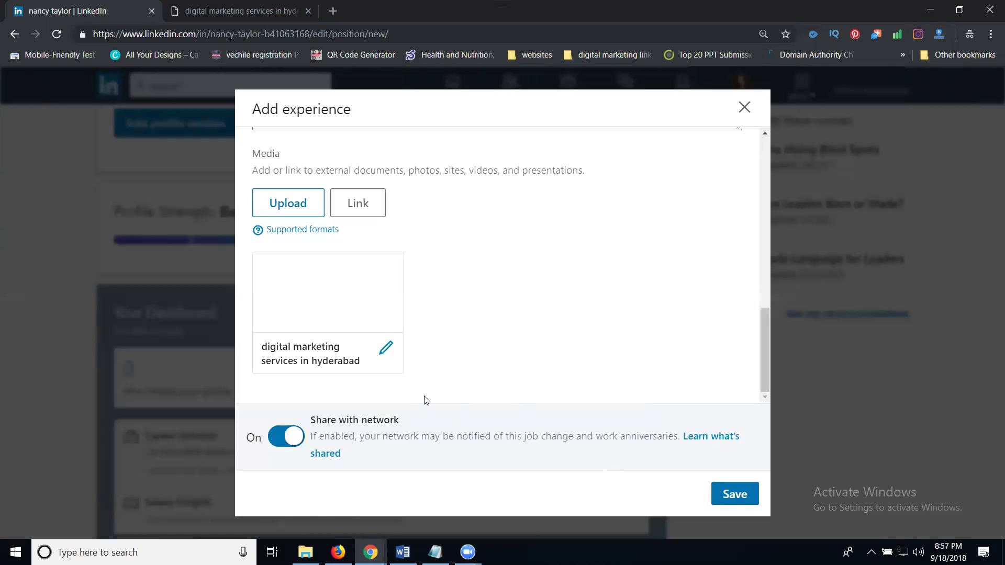
pyautogui.scroll(10, 434, 376)
pyautogui.scroll(1, 439, 367)
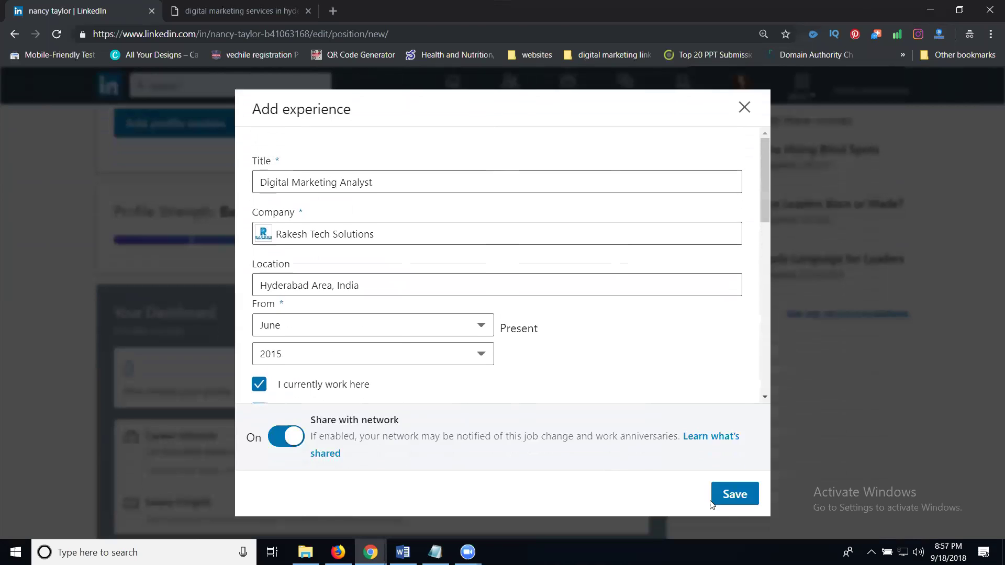
# Step: Attempt to save, acknowledge the media submission error, and delete the attached link media
pyautogui.click(739, 493)
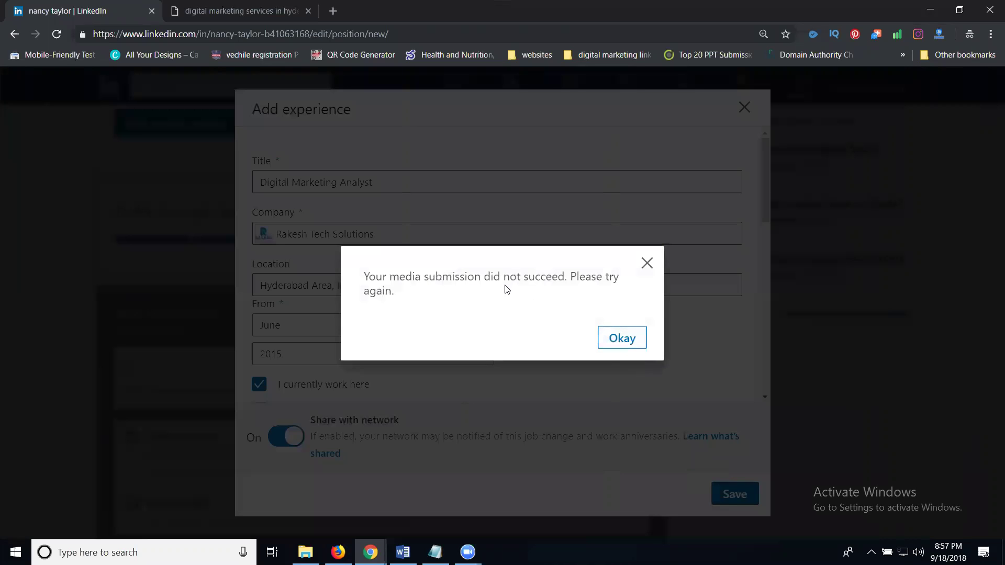
pyautogui.click(616, 337)
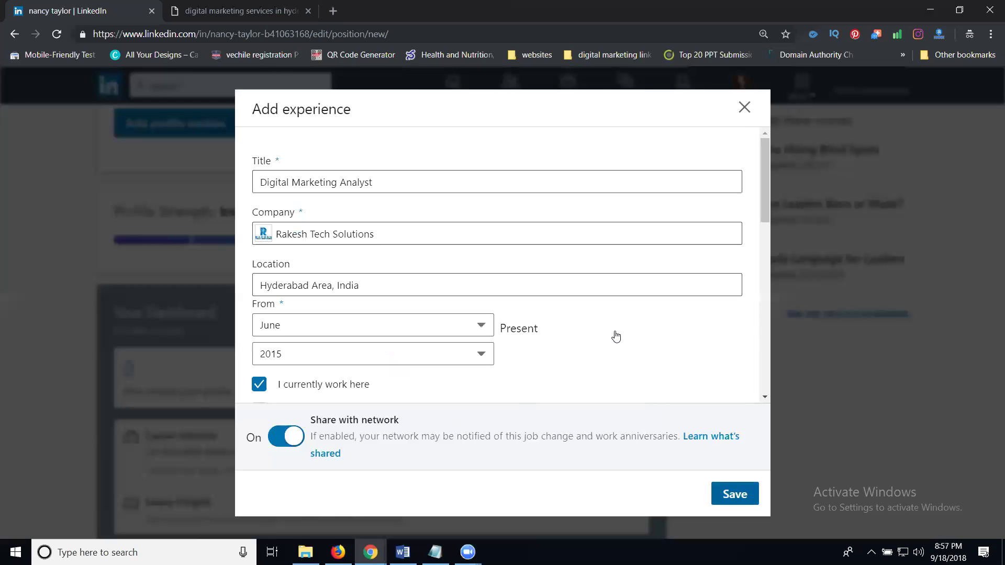
pyautogui.scroll(-10, 616, 336)
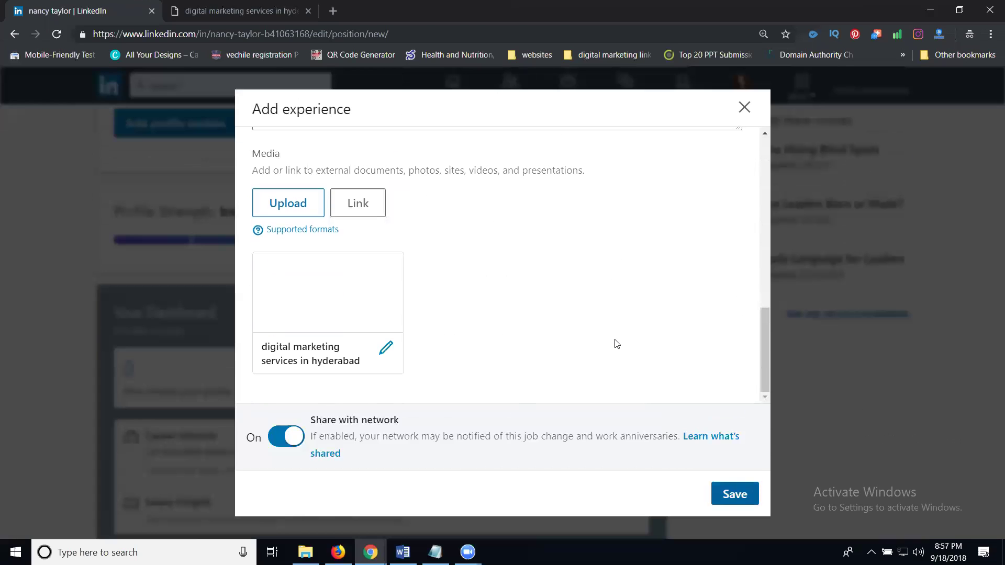
pyautogui.click(386, 348)
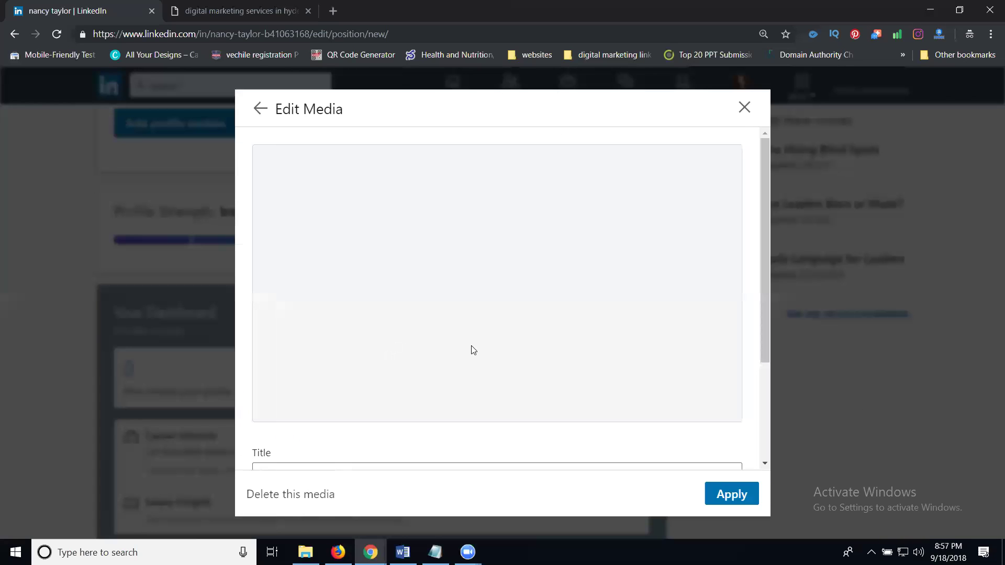
pyautogui.scroll(-3, 542, 361)
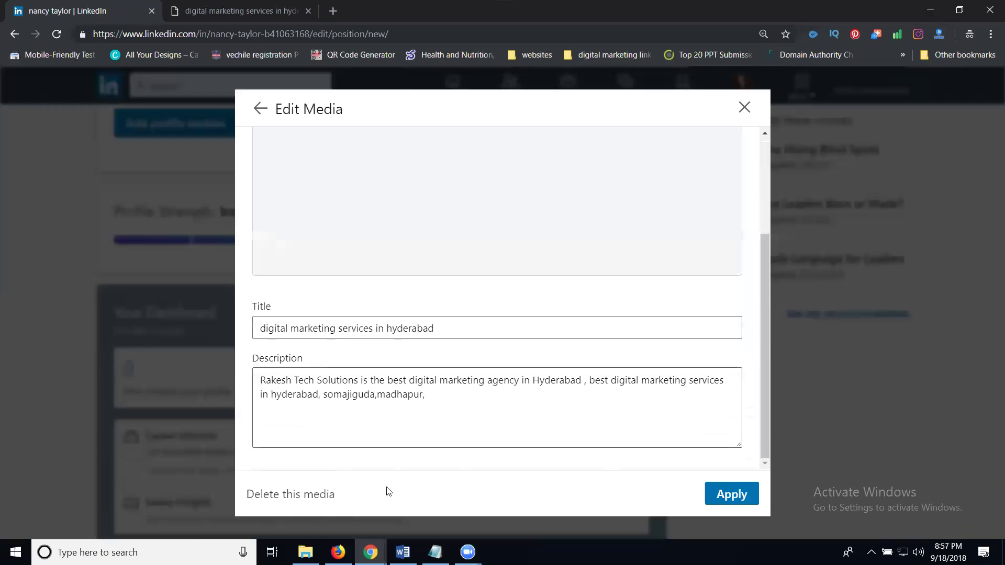
pyautogui.click(306, 498)
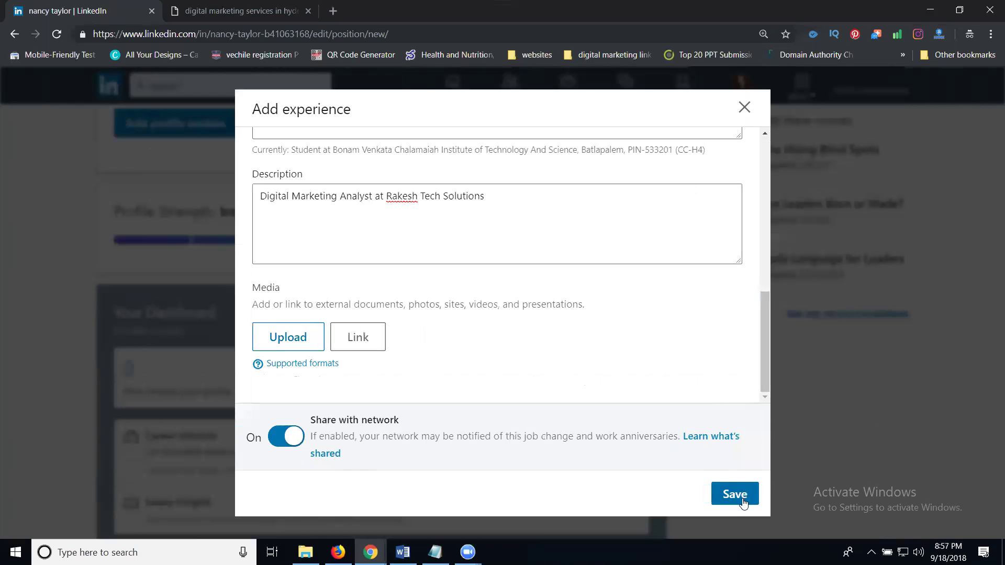
# Step: Save the Digital Marketing Analyst entry without media and review the profile's Experience and Education sections
pyautogui.click(735, 494)
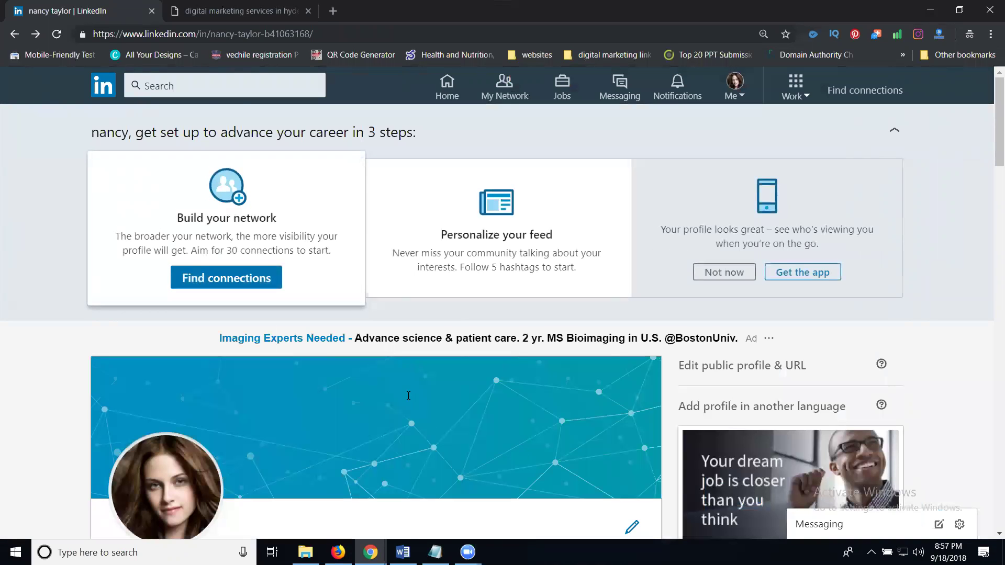
pyautogui.scroll(-5, 408, 395)
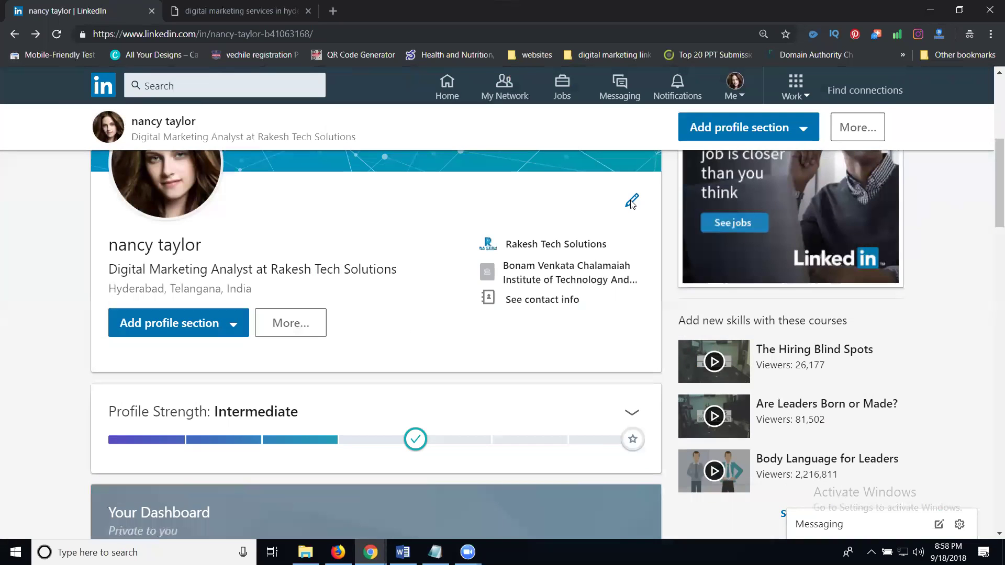
pyautogui.scroll(-5, 287, 267)
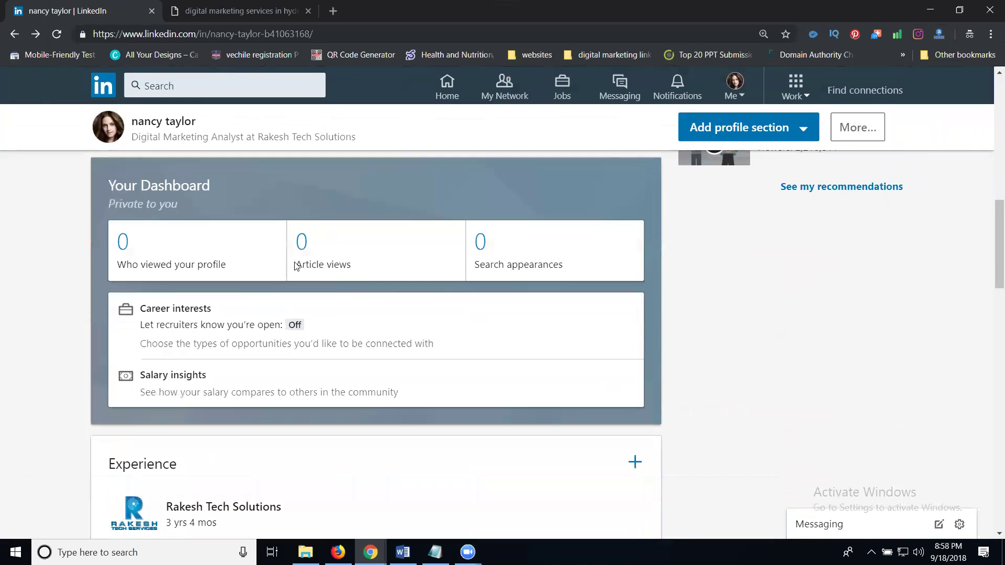
pyautogui.scroll(2, 297, 266)
pyautogui.scroll(-5, 309, 281)
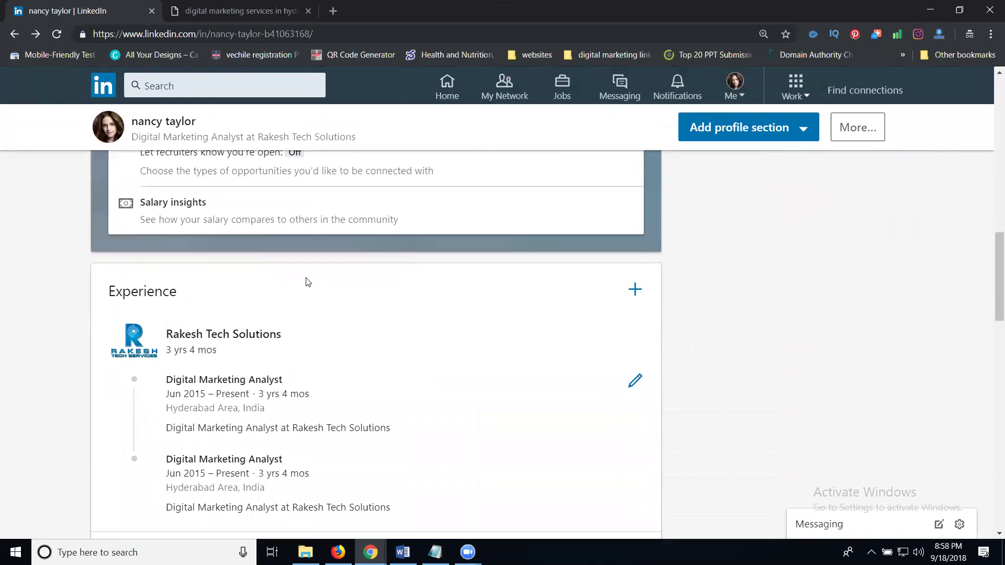
pyautogui.scroll(-5, 314, 288)
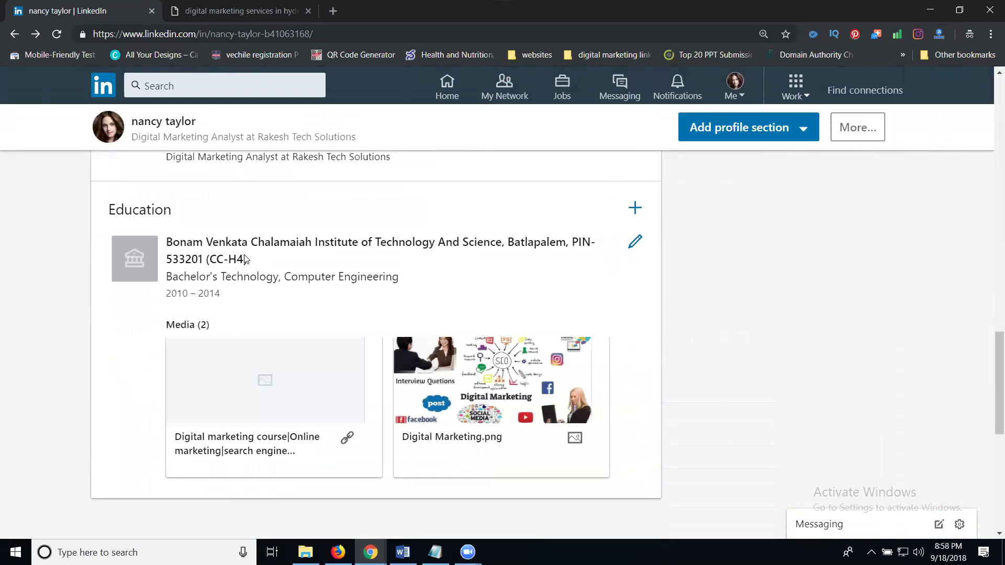
pyautogui.scroll(-1, 314, 299)
pyautogui.scroll(-3, 314, 299)
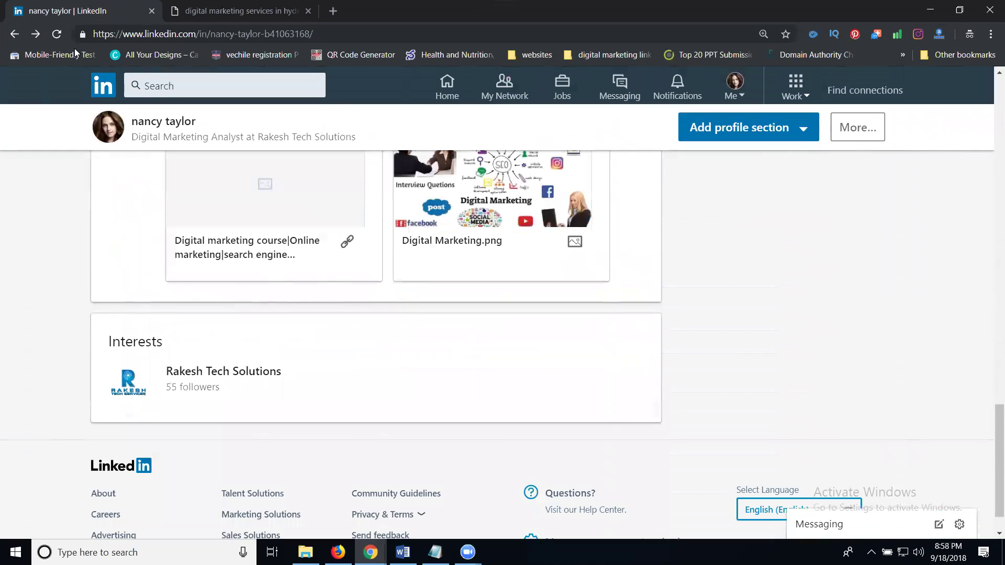
pyautogui.click(58, 34)
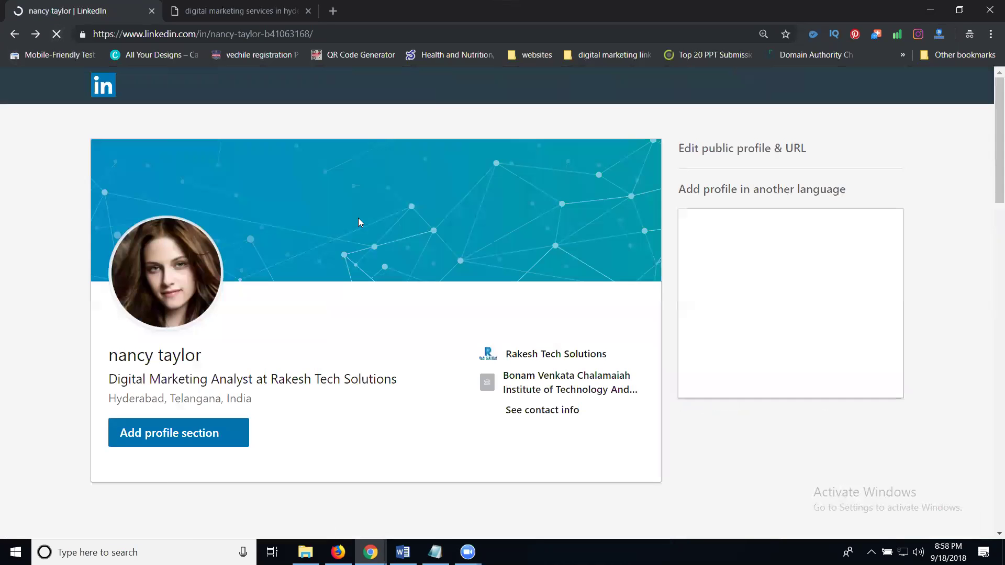
pyautogui.scroll(-6, 358, 219)
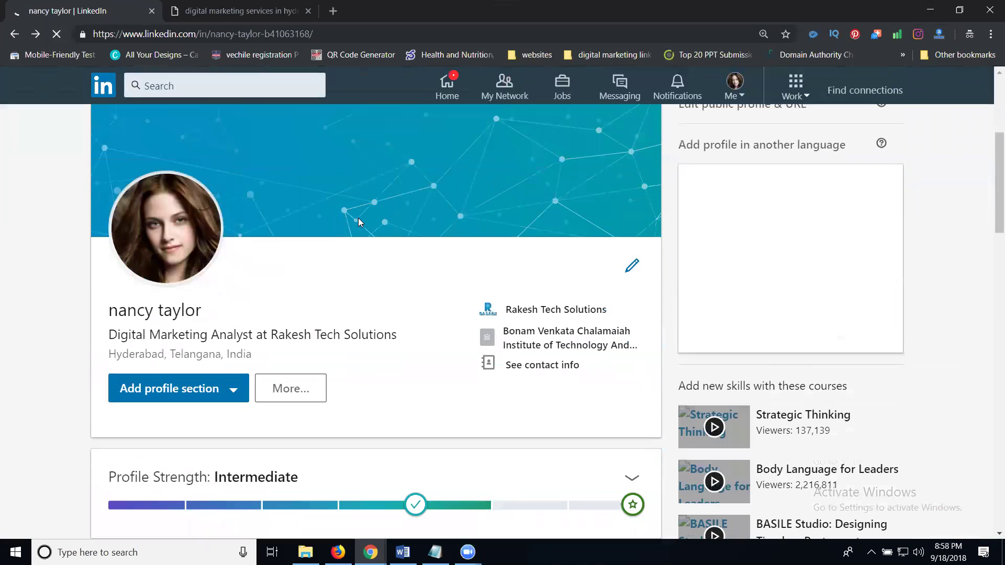
pyautogui.scroll(-2, 360, 222)
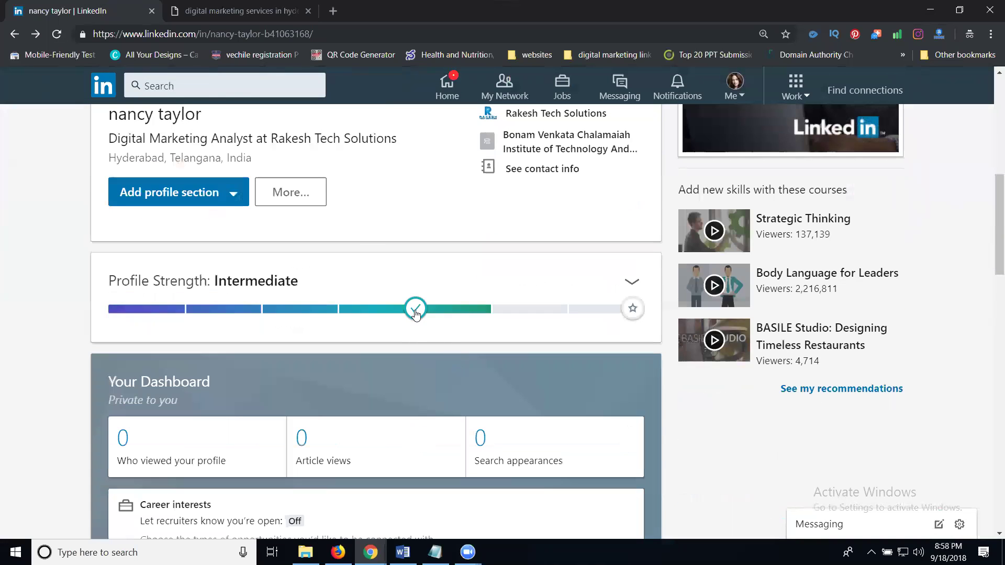
pyautogui.moveTo(416, 314)
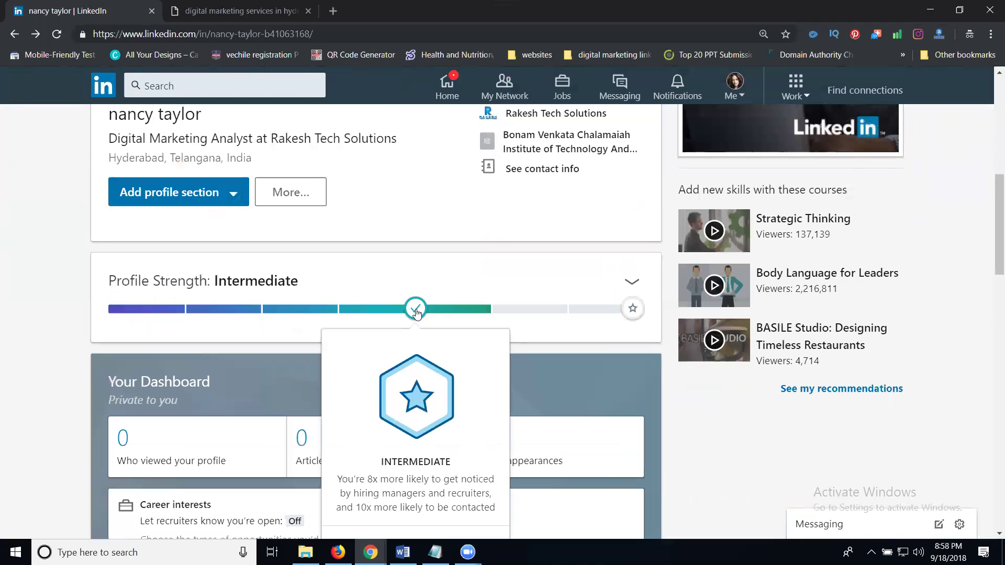
pyautogui.scroll(-3, 416, 312)
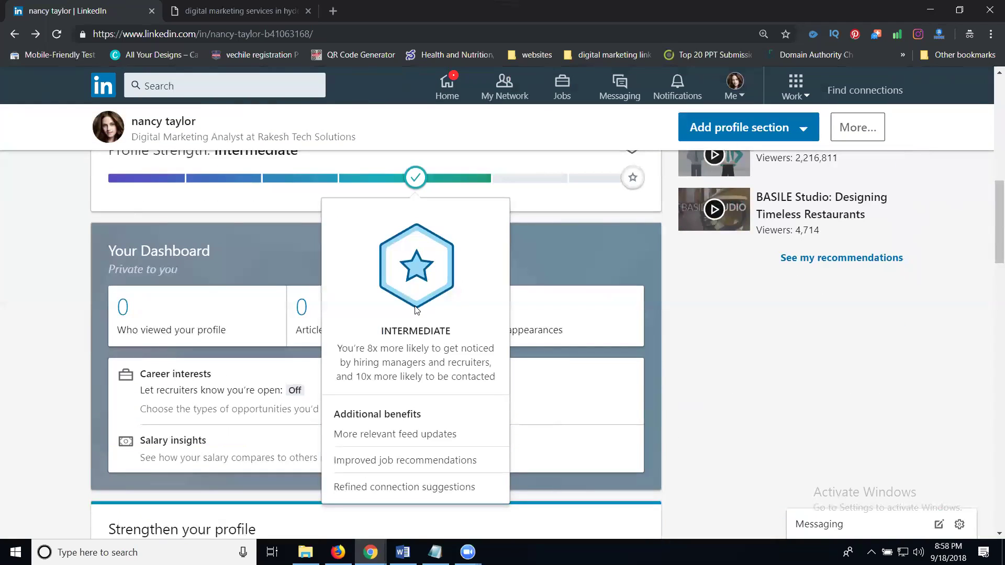
pyautogui.moveTo(533, 182)
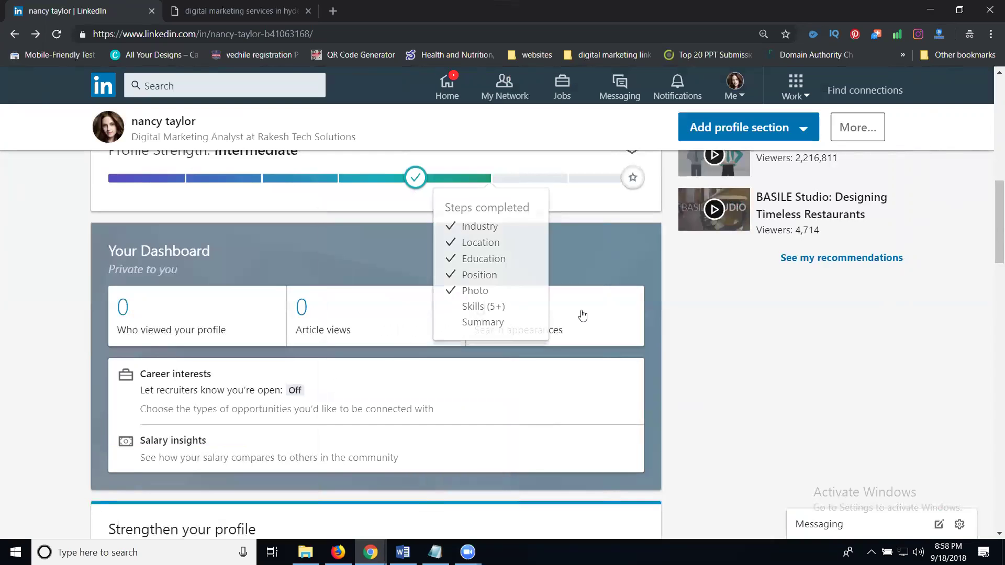
pyautogui.scroll(5, 581, 303)
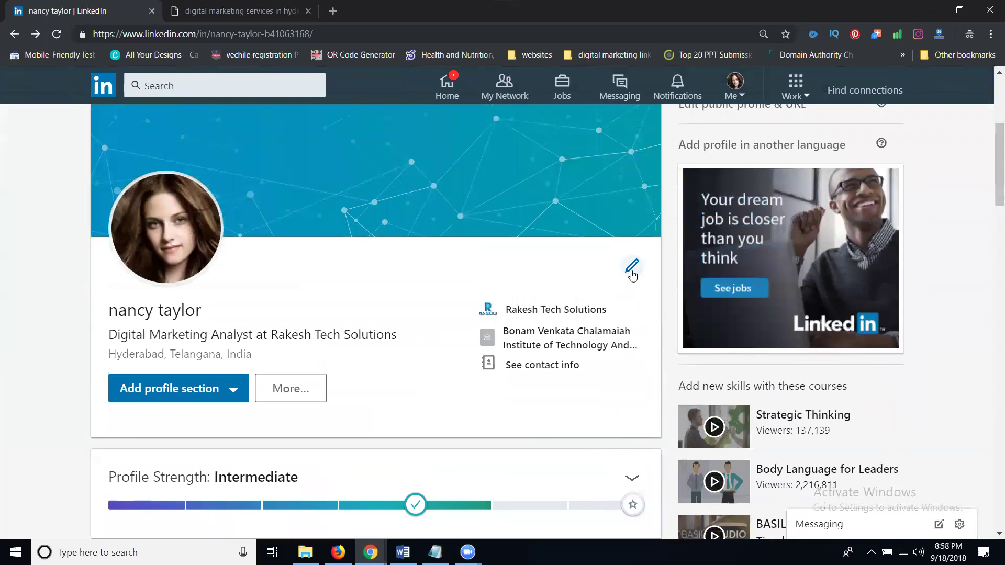
# Step: In Edit intro, enter 'Digital Marketing Consultant And Trainer' as the profile Summary
pyautogui.click(631, 272)
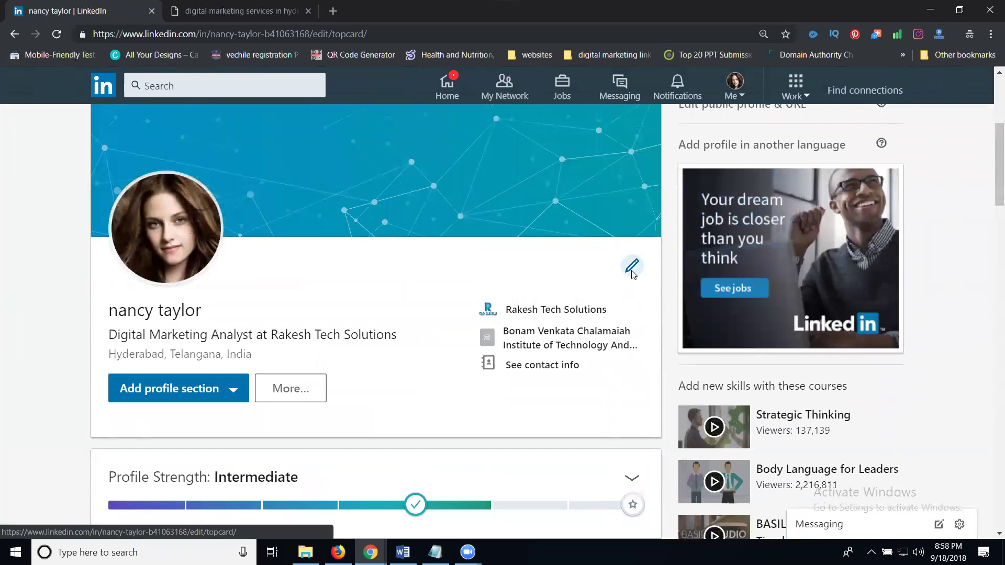
pyautogui.scroll(-8, 574, 335)
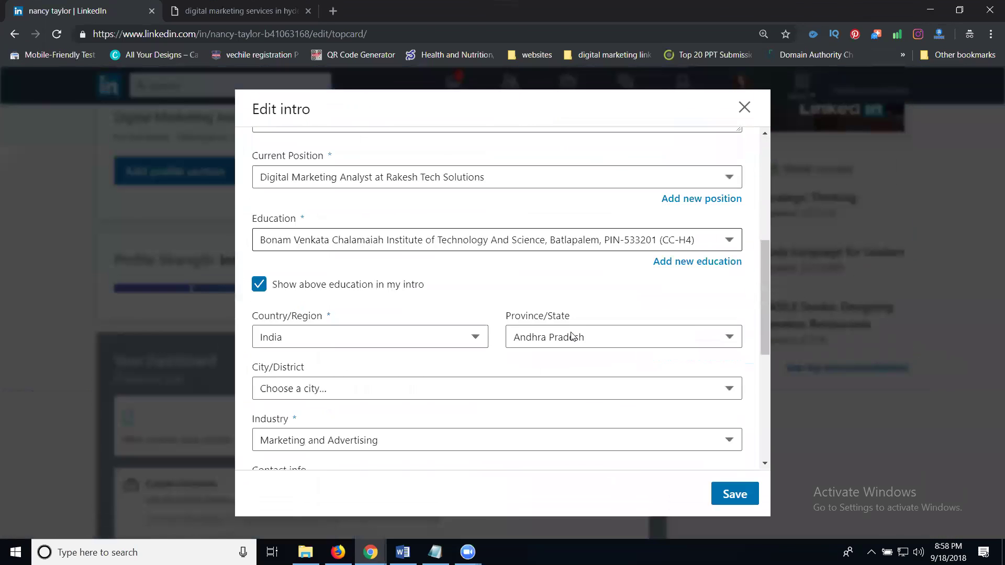
pyautogui.scroll(-4, 487, 293)
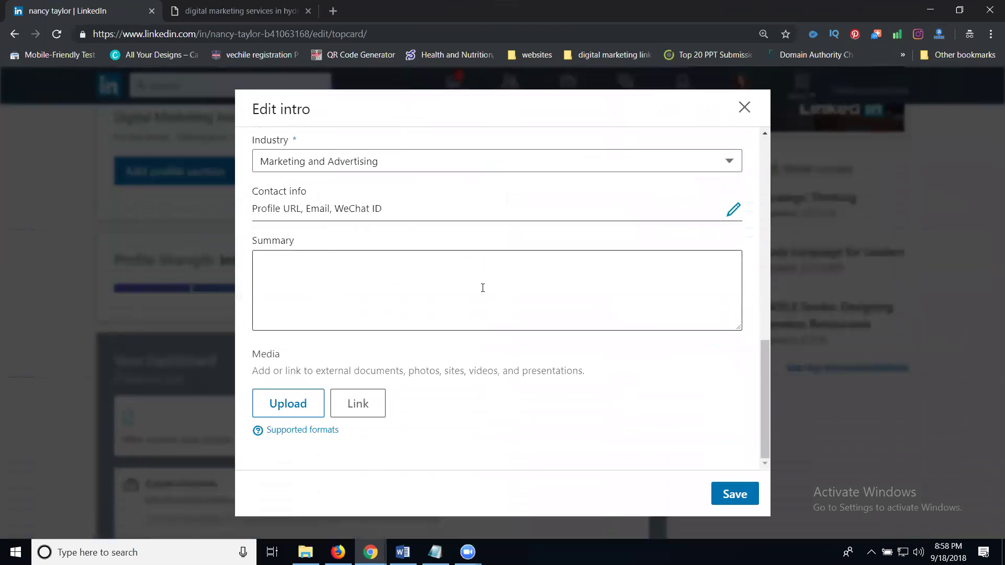
pyautogui.click(323, 271)
pyautogui.write('Dig')
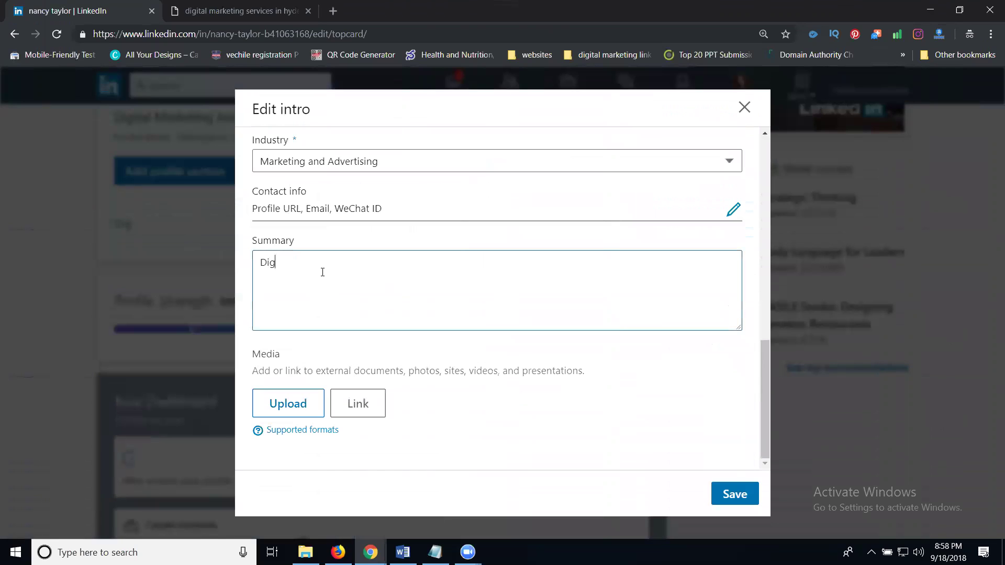
pyautogui.write('ital Marketing Consulta')
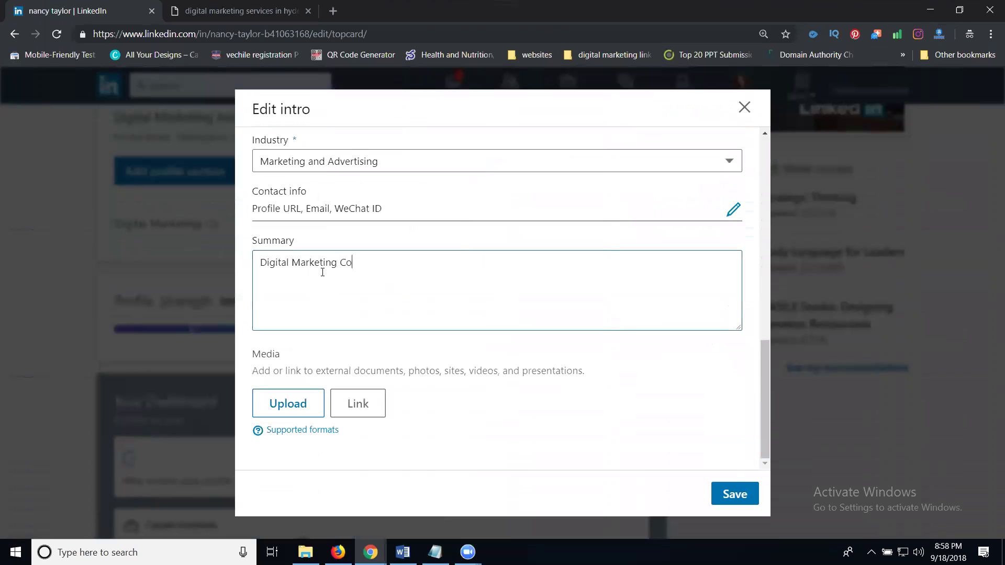
pyautogui.write('nt And Trainer')
# Step: Save the intro summary, reload the profile and scroll to the Add 5 skills suggestion
pyautogui.click(733, 493)
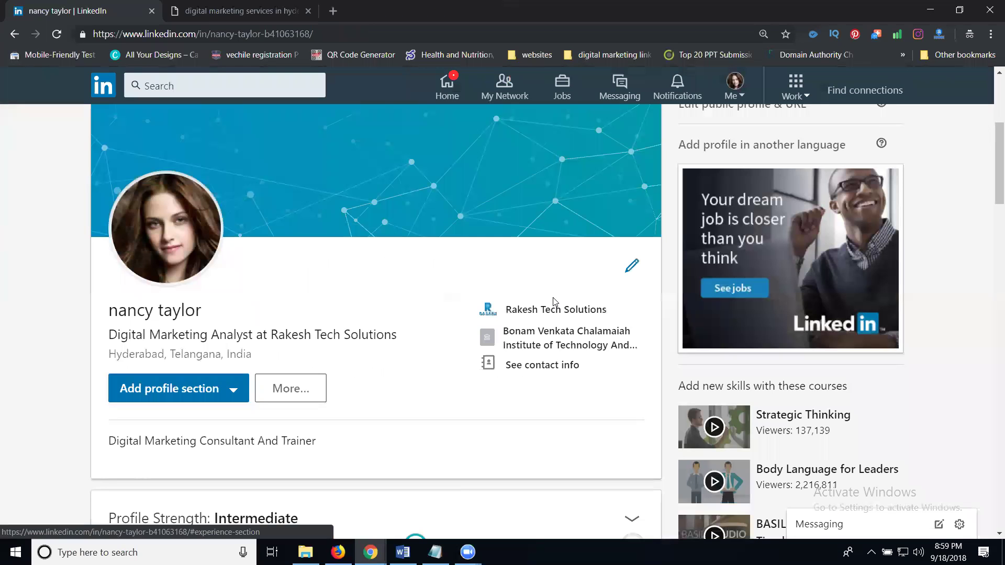
pyautogui.scroll(-3, 486, 267)
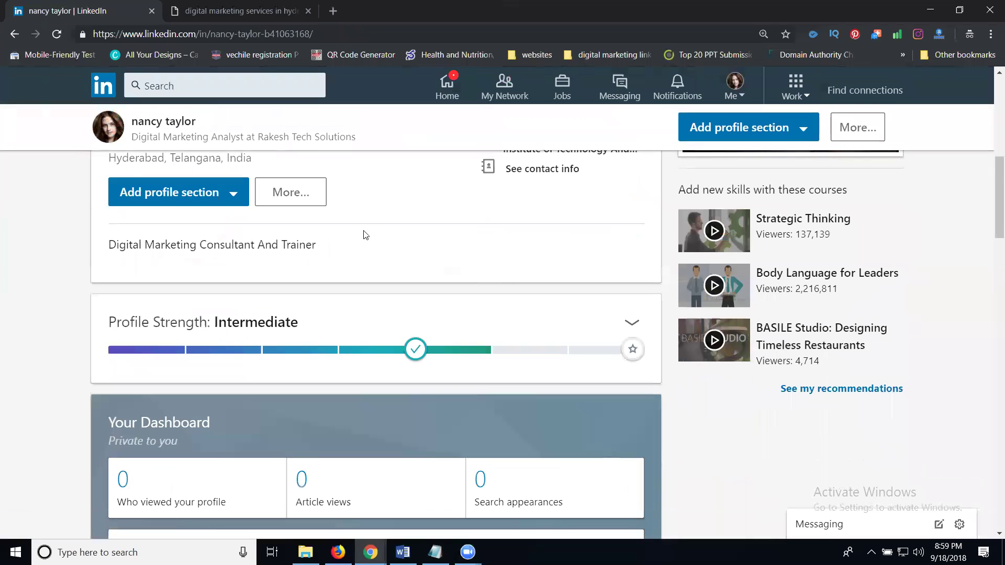
pyautogui.click(56, 34)
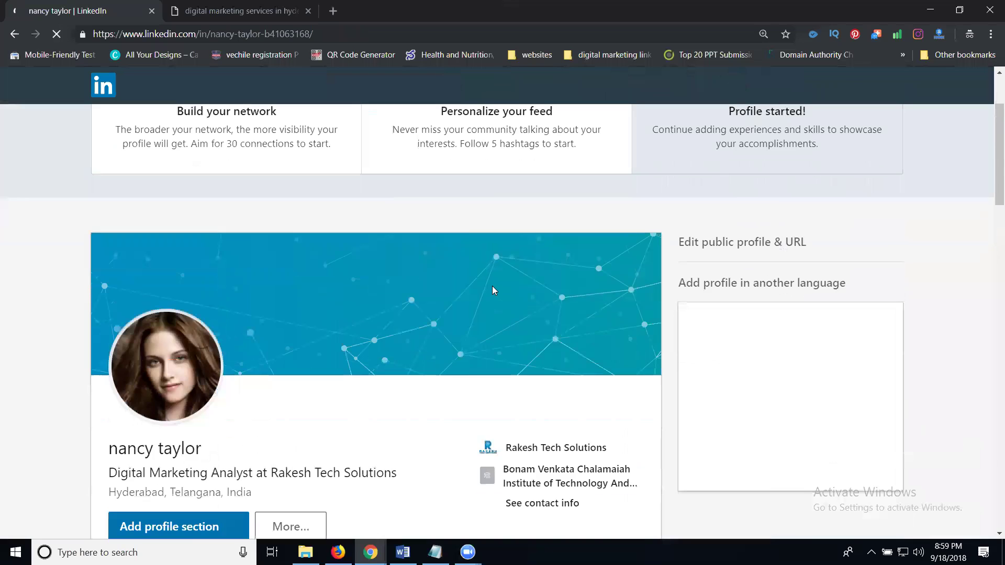
pyautogui.scroll(-3, 490, 287)
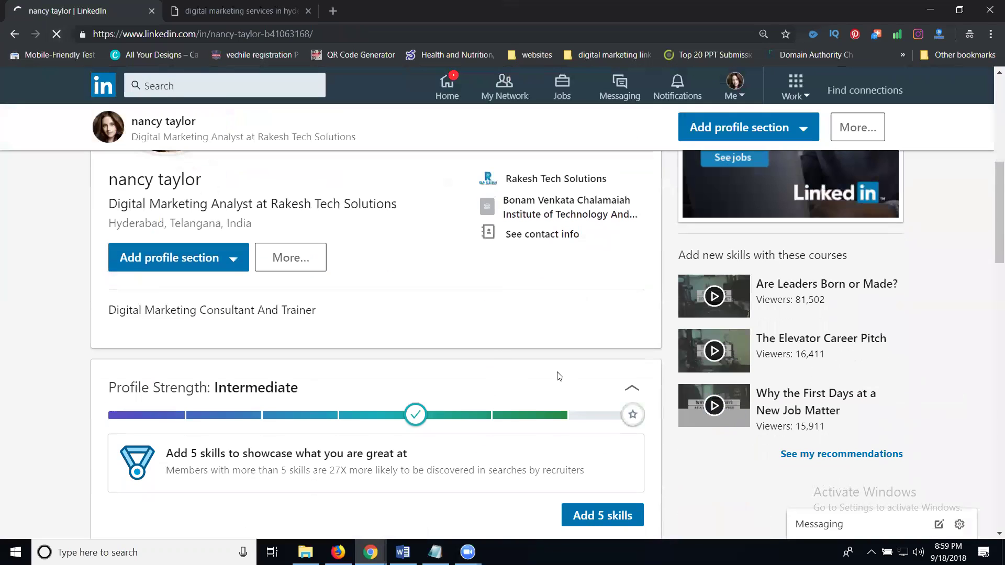
pyautogui.scroll(-3, 575, 366)
pyautogui.moveTo(604, 288)
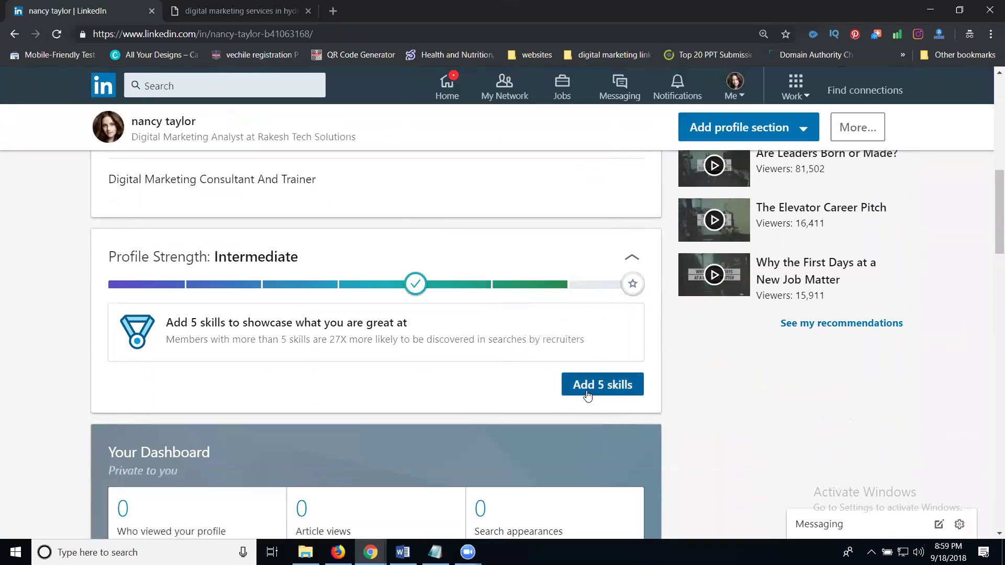
# Step: Start adding skills, choosing Digital Marketing and Search Engine Optimization (SEO)
pyautogui.click(587, 397)
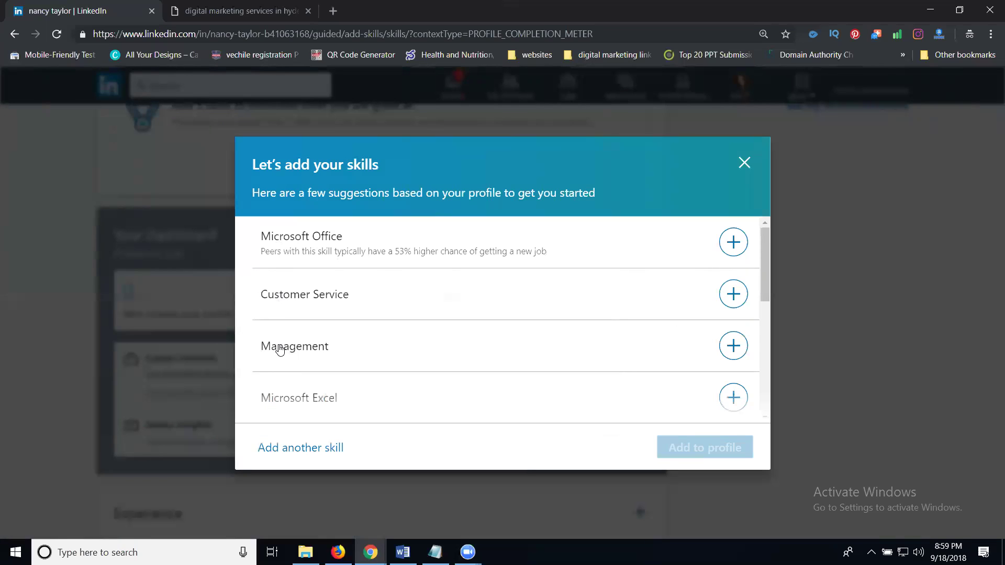
pyautogui.scroll(-3, 335, 376)
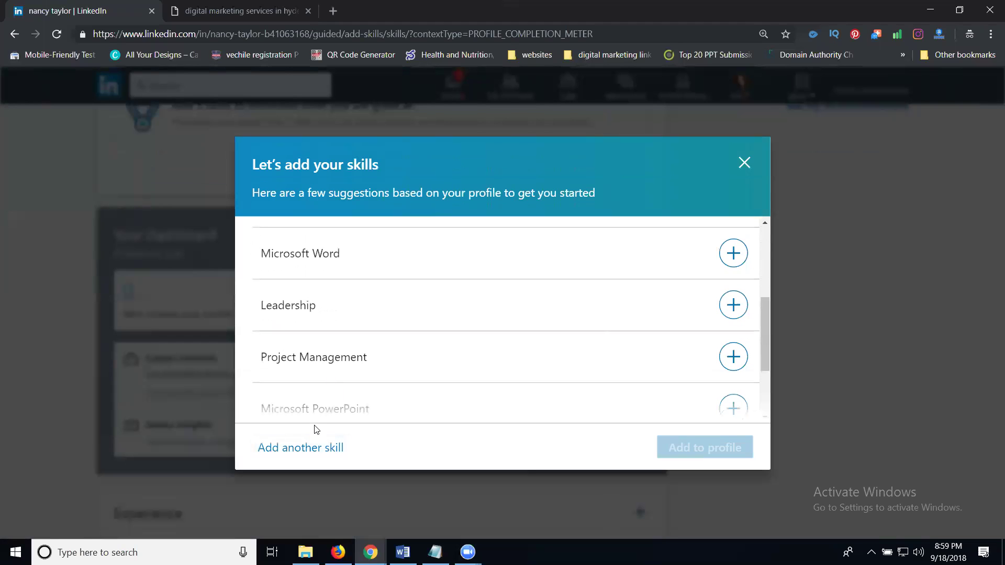
pyautogui.click(312, 446)
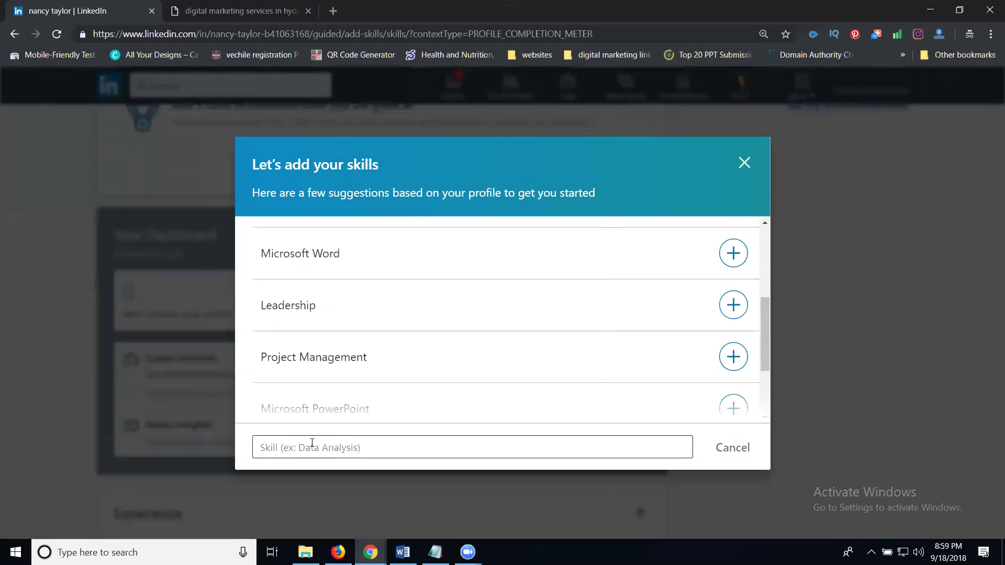
pyautogui.write('Digital')
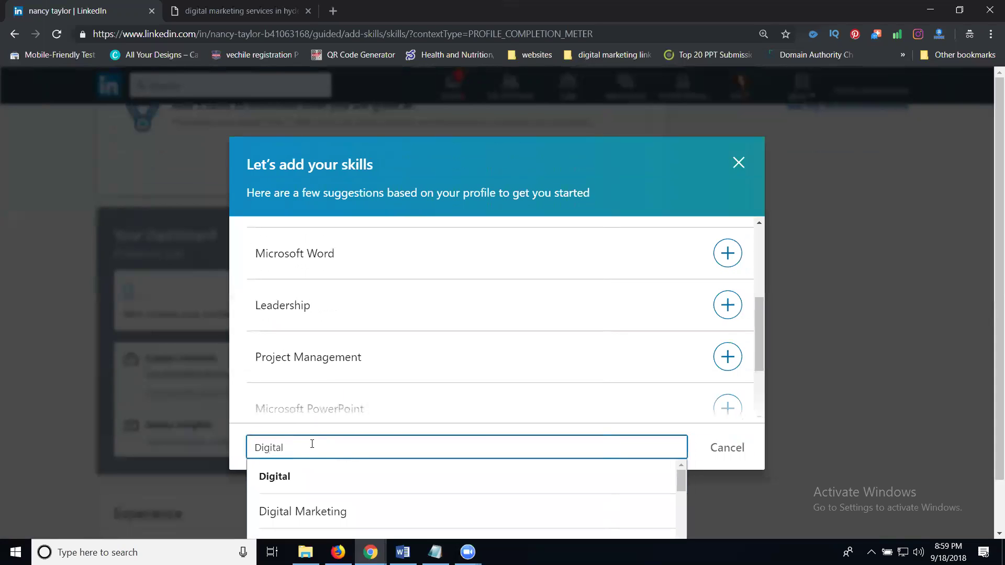
pyautogui.click(311, 510)
pyautogui.click(297, 462)
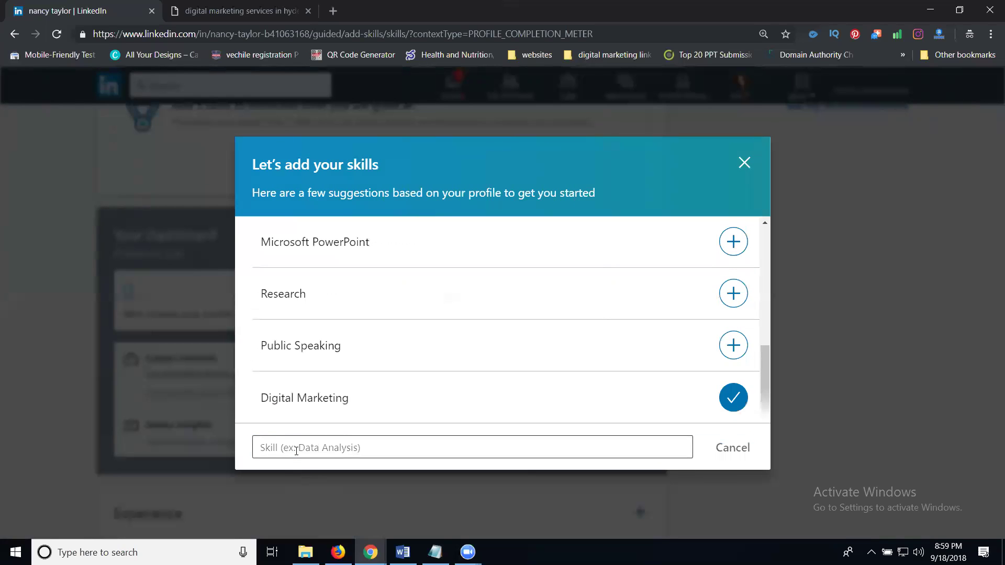
pyautogui.click(296, 451)
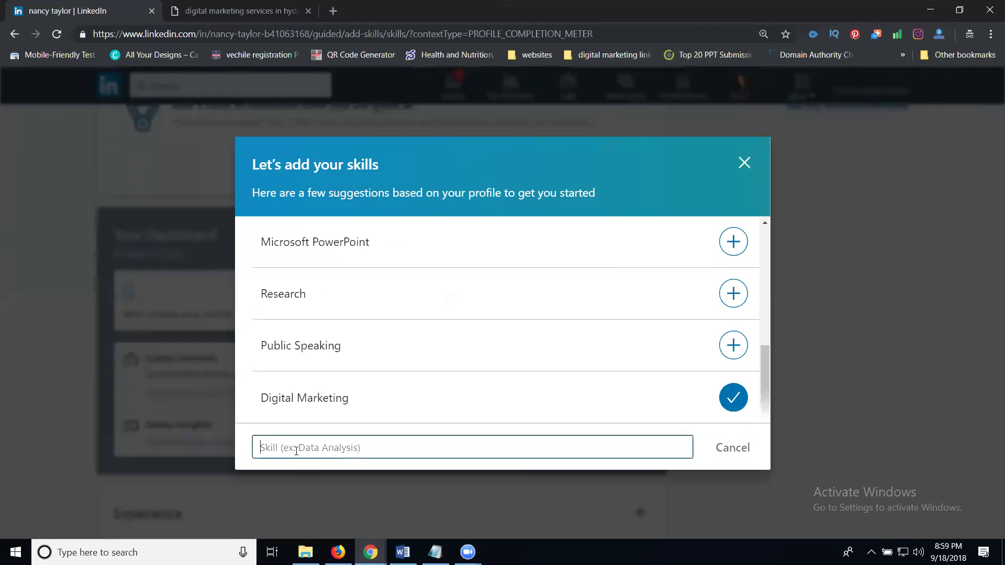
pyautogui.write('SEO')
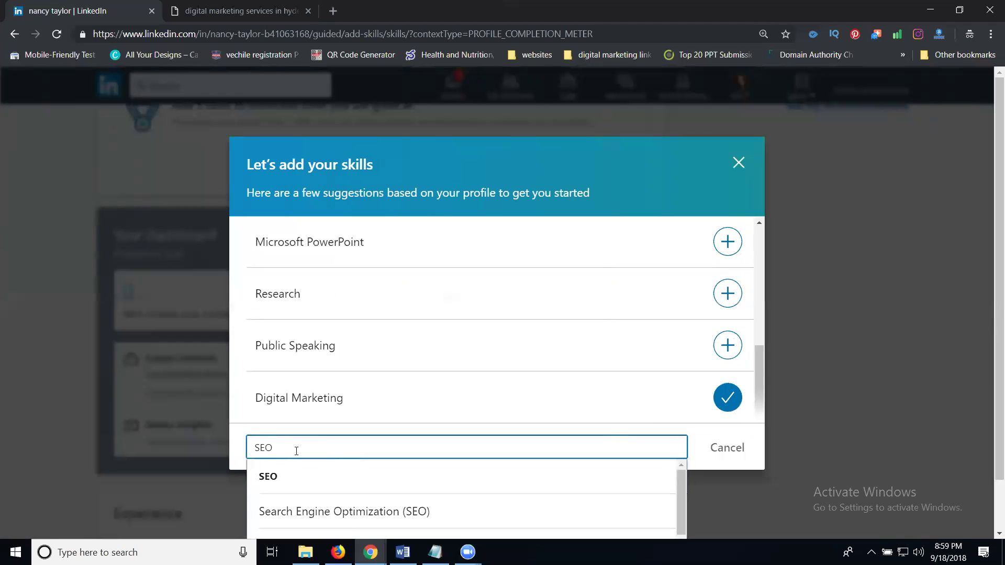
pyautogui.click(316, 520)
# Step: Add SMO and Email Marketing as further skills
pyautogui.click(319, 461)
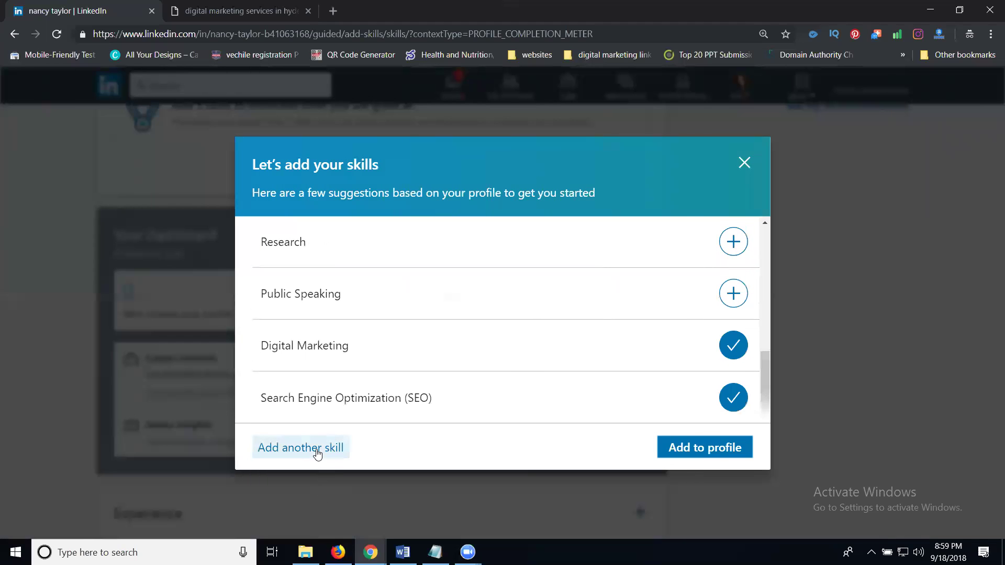
pyautogui.click(317, 451)
pyautogui.write('SMO')
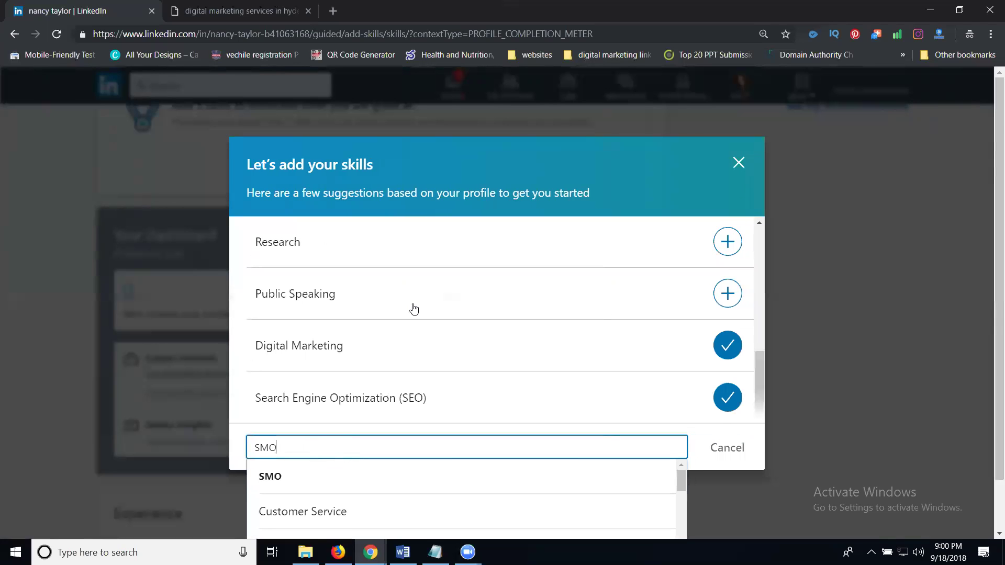
pyautogui.scroll(-1, 412, 314)
pyautogui.click(313, 424)
pyautogui.click(310, 447)
pyautogui.click(306, 453)
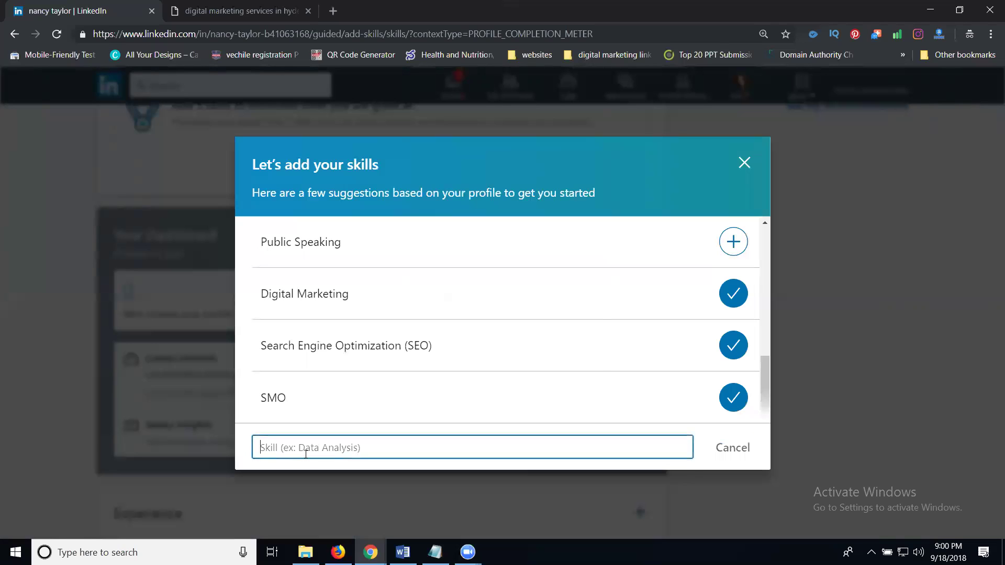
pyautogui.write('Email')
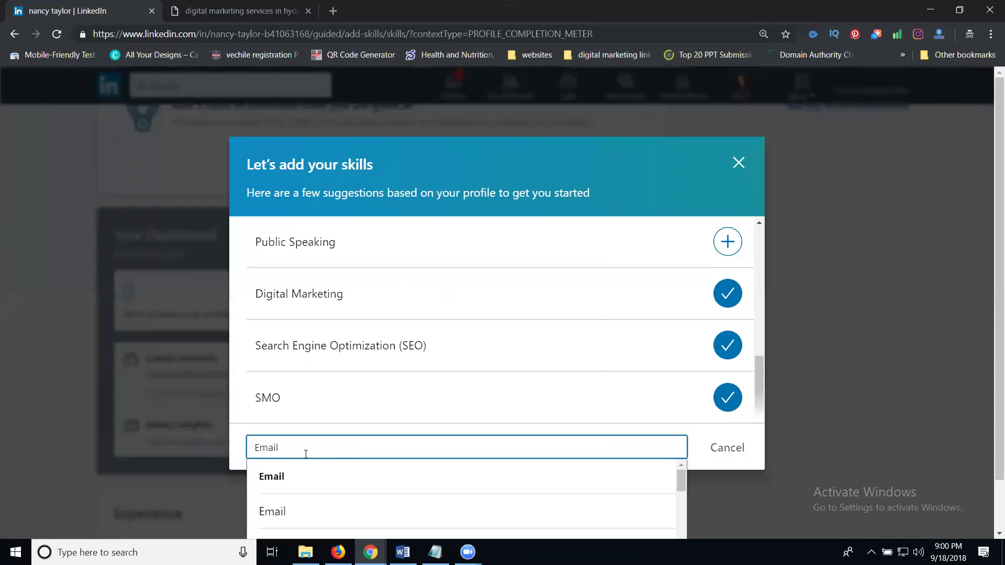
pyautogui.press('BackSpace')
pyautogui.press('BackSpace')
pyautogui.press('BackSpace')
pyautogui.press('BackSpace')
pyautogui.press('BackSpace')
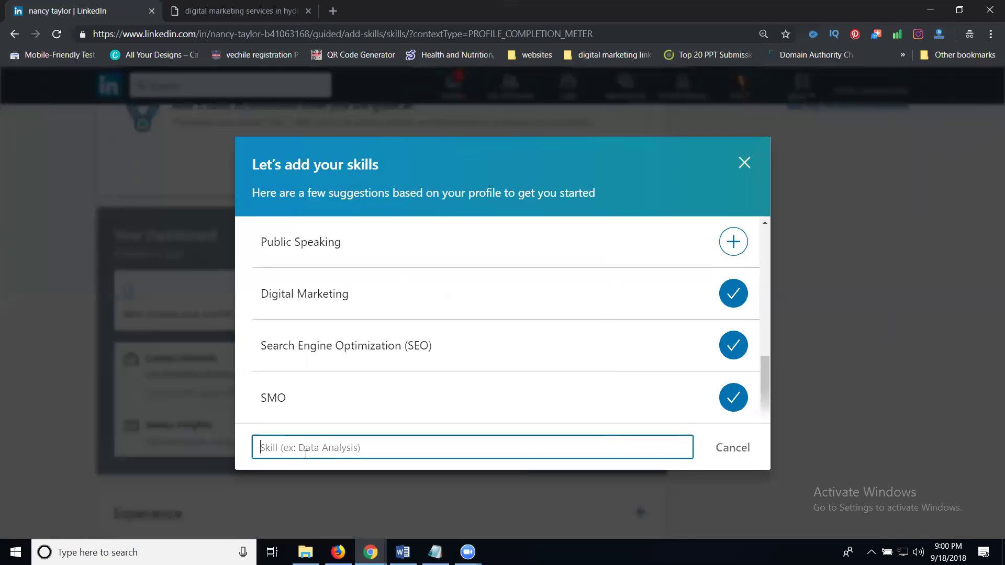
pyautogui.write('emai')
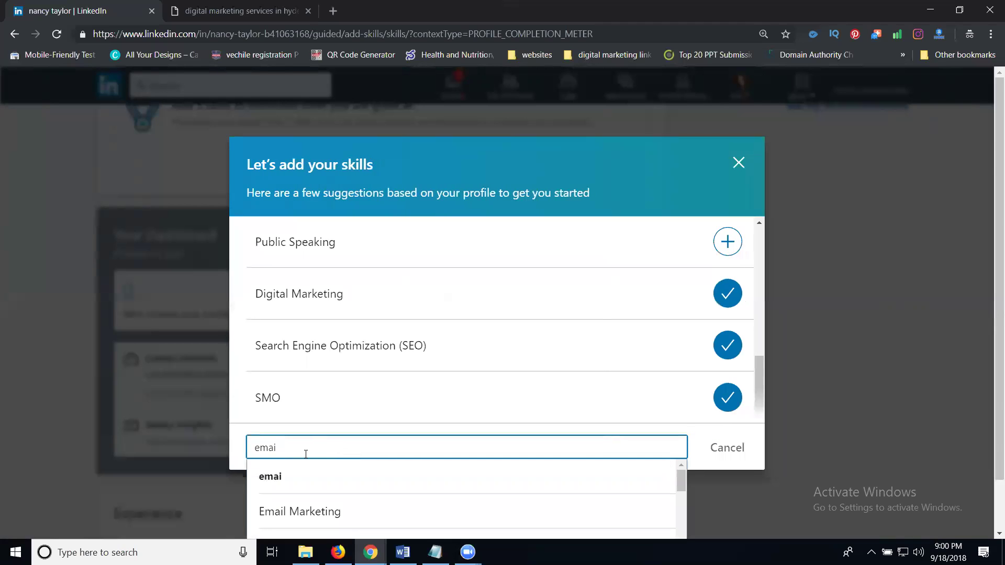
pyautogui.click(307, 512)
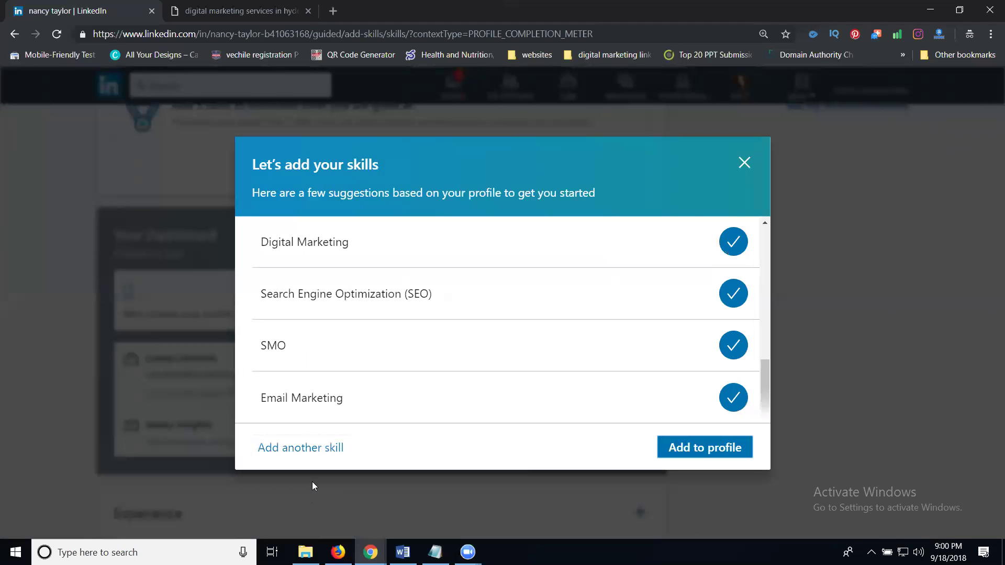
# Step: Add Affiliate Marketing and Video Marketing to the skills list
pyautogui.click(316, 445)
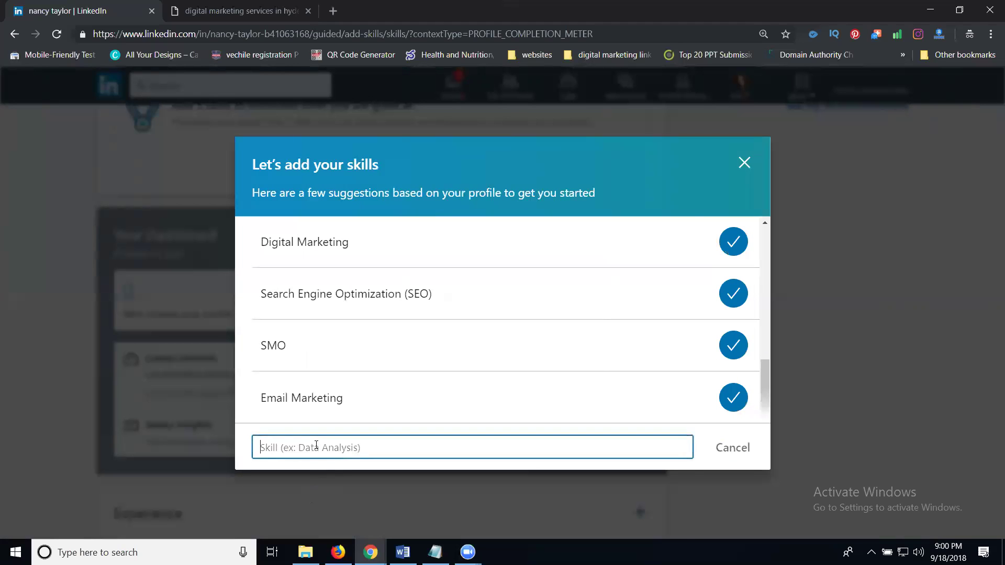
pyautogui.write('affi')
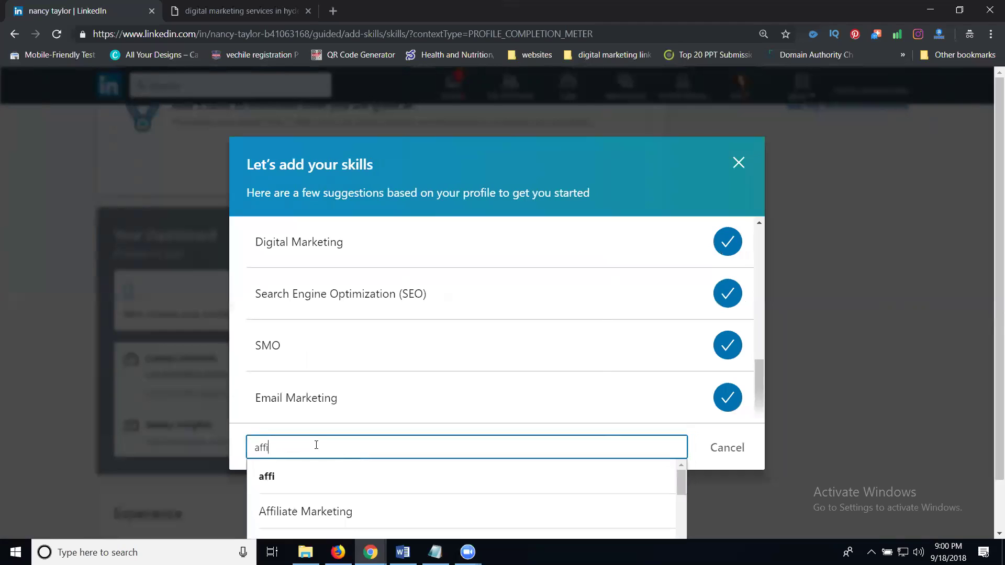
pyautogui.click(309, 511)
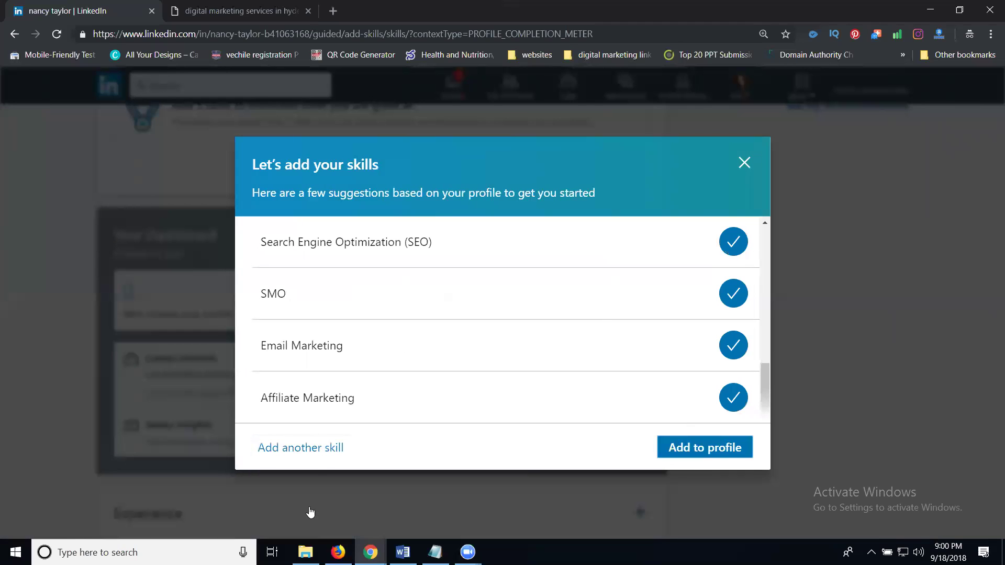
pyautogui.click(311, 448)
pyautogui.click(310, 448)
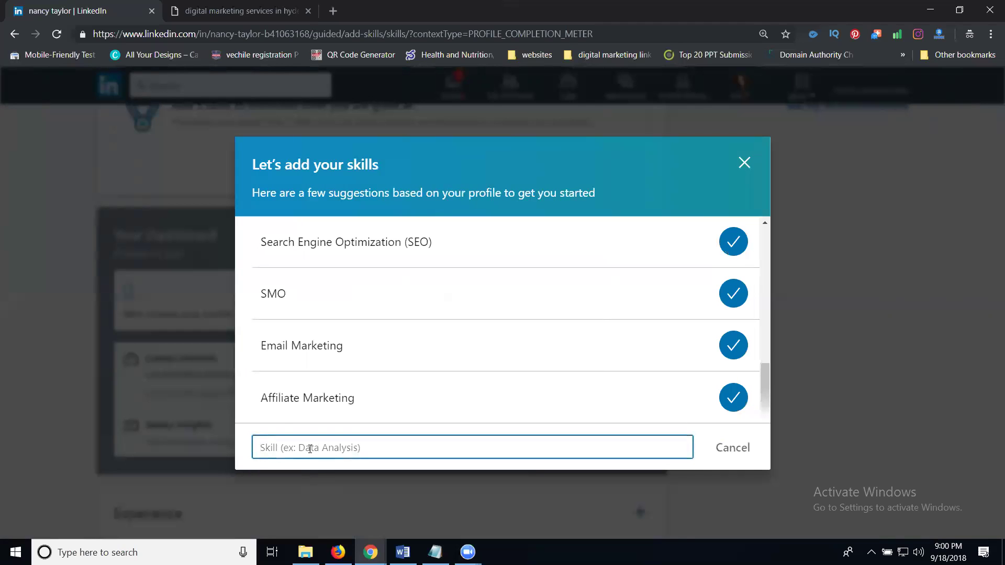
pyautogui.write('video ma')
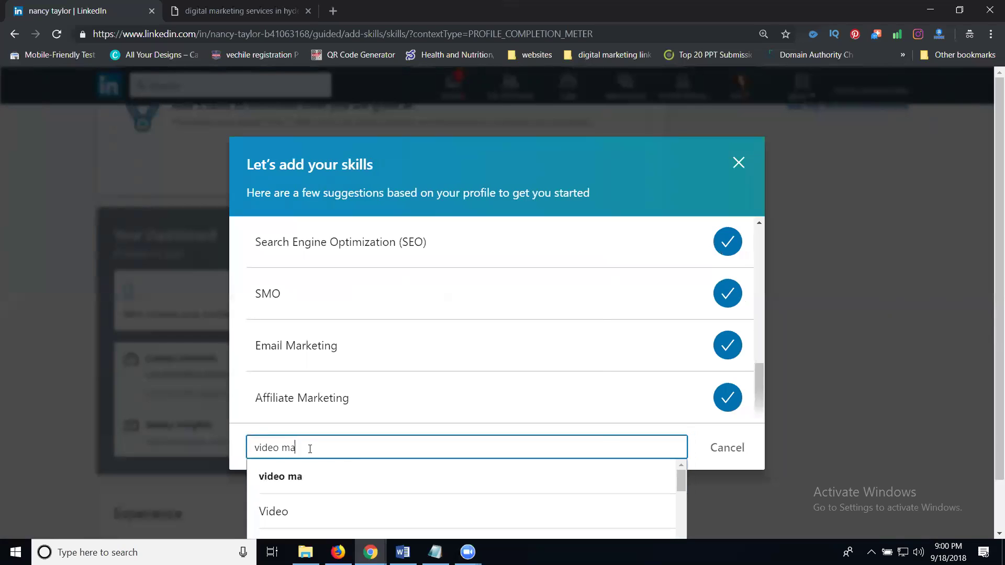
pyautogui.write('rketing')
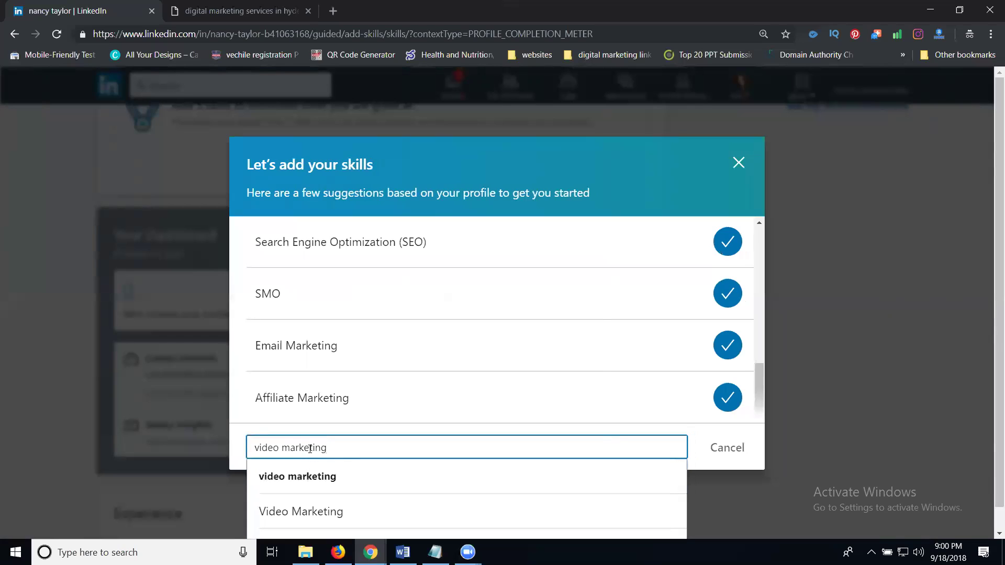
pyautogui.click(306, 501)
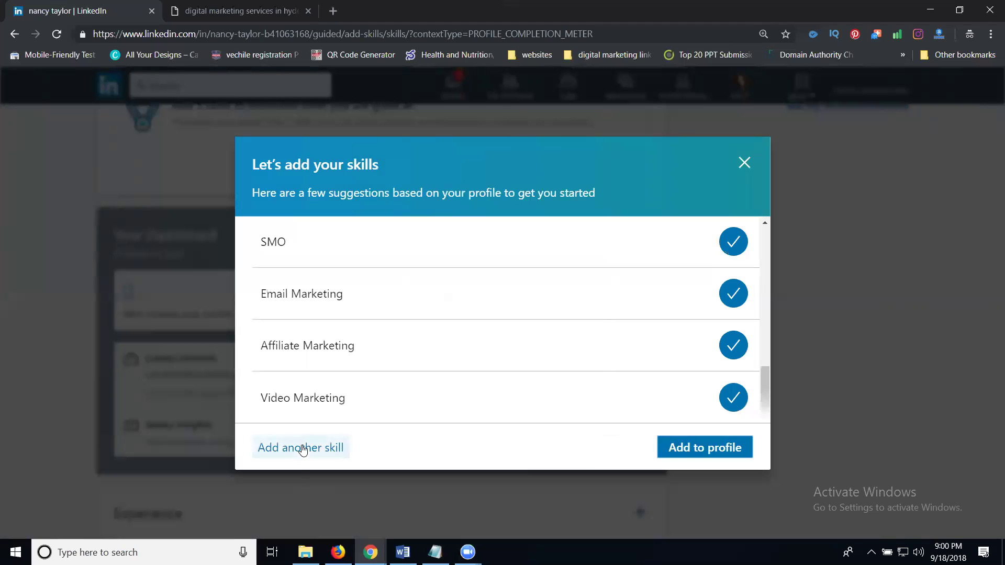
# Step: Add Social Media Optimization (SMO) and smm, then save all skills to the profile
pyautogui.click(300, 446)
pyautogui.write('smo')
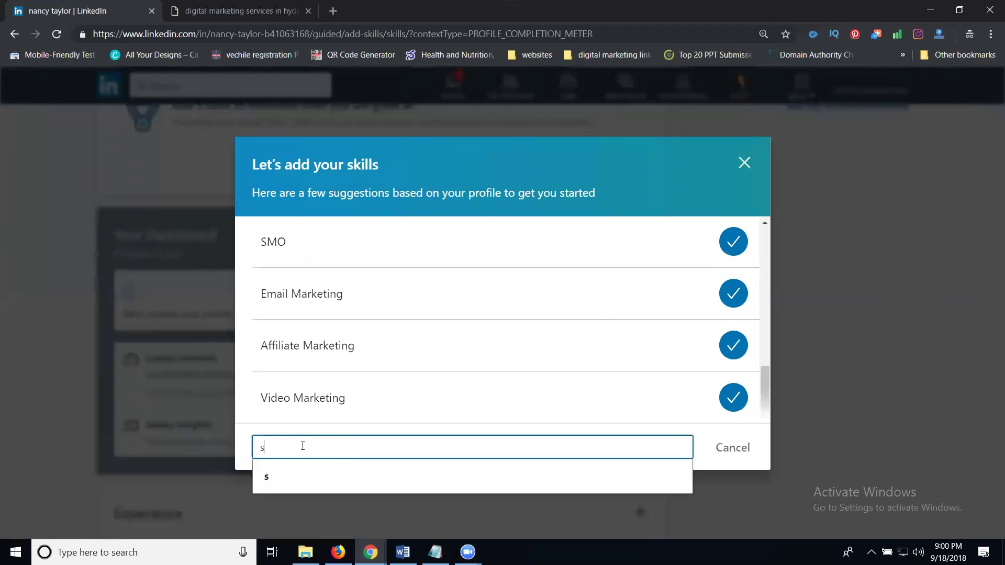
pyautogui.click(294, 518)
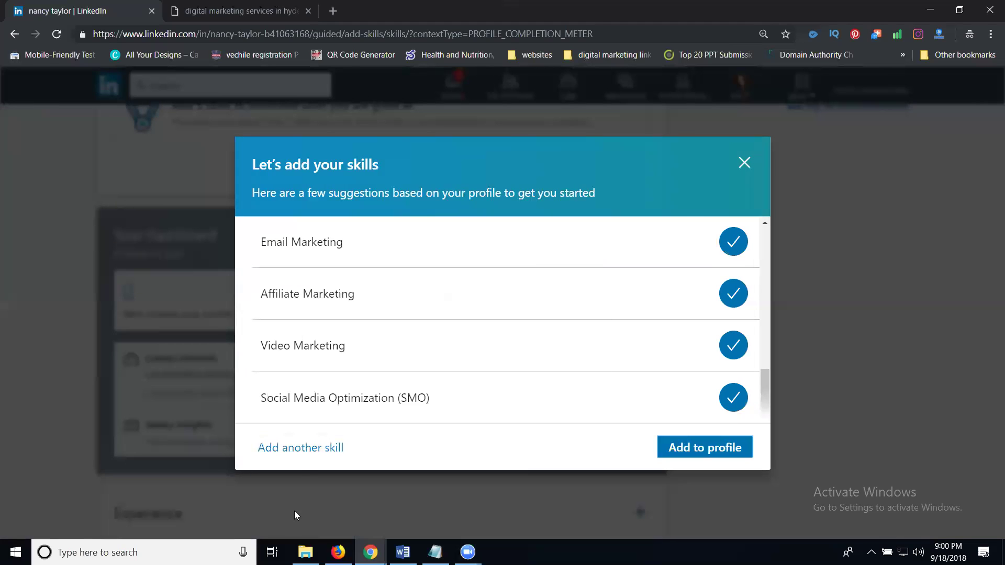
pyautogui.click(297, 447)
pyautogui.write('smm')
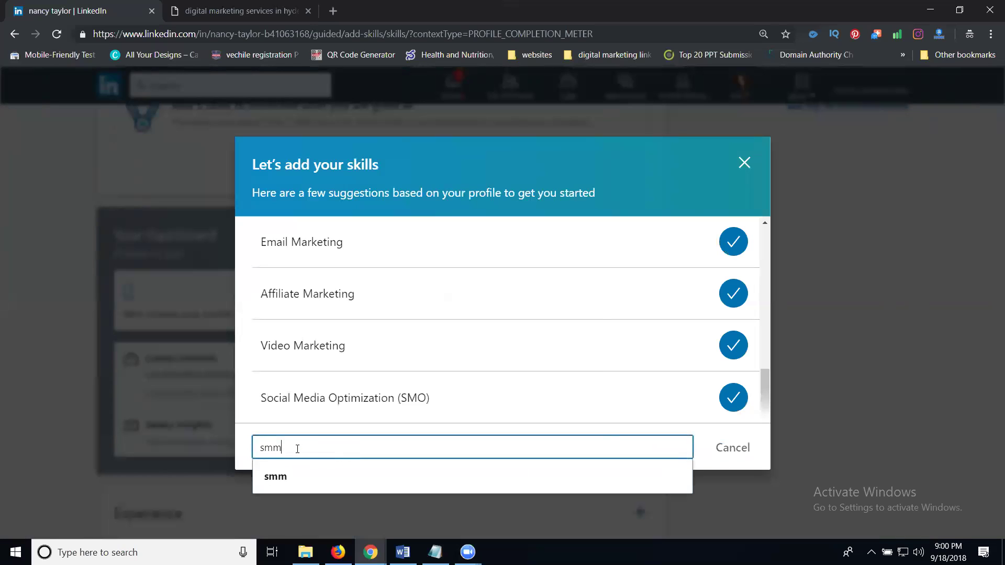
pyautogui.click(286, 483)
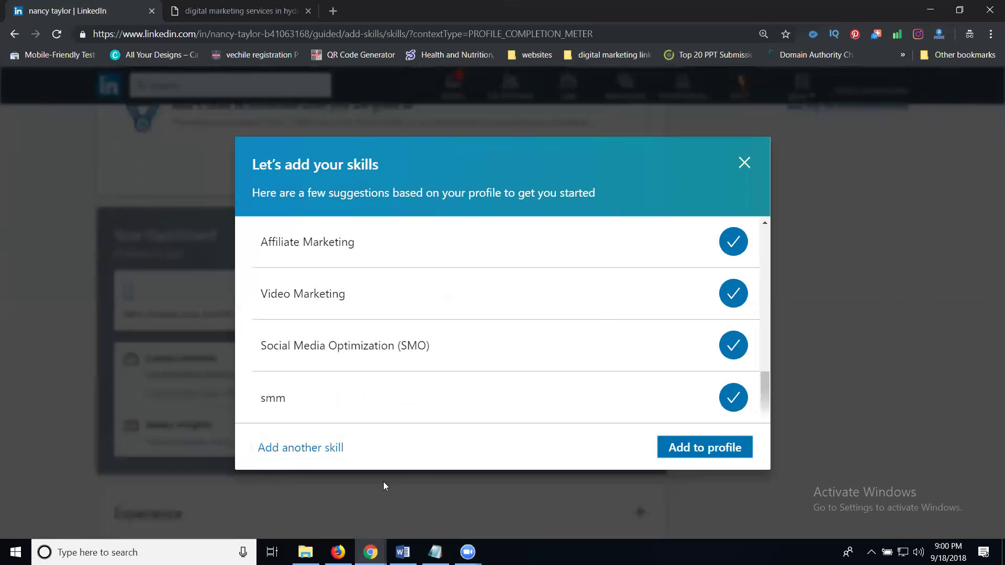
pyautogui.click(702, 448)
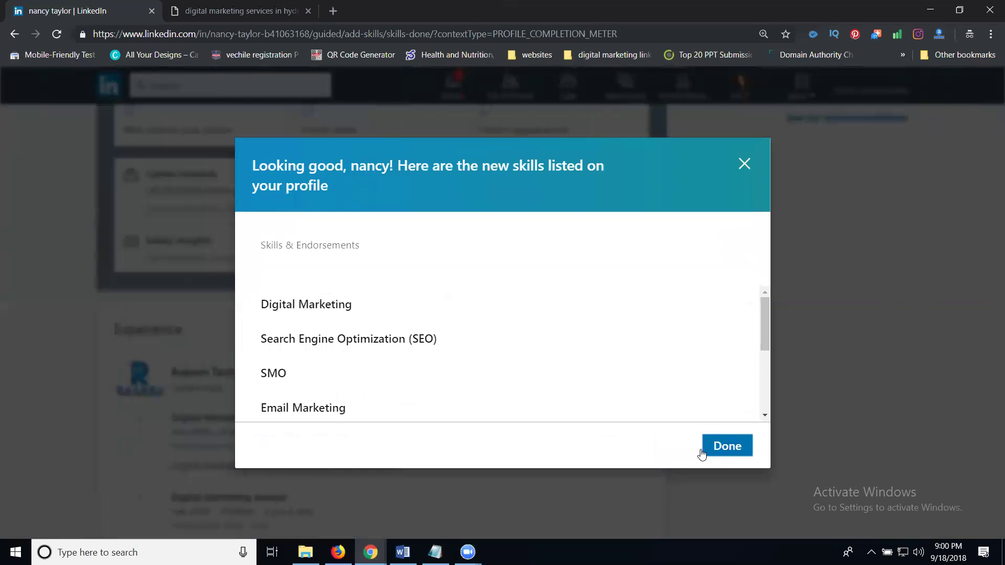
# Step: Dismiss the skills confirmation, check Experience and Skills & Endorsements, and reload the profile
pyautogui.click(728, 447)
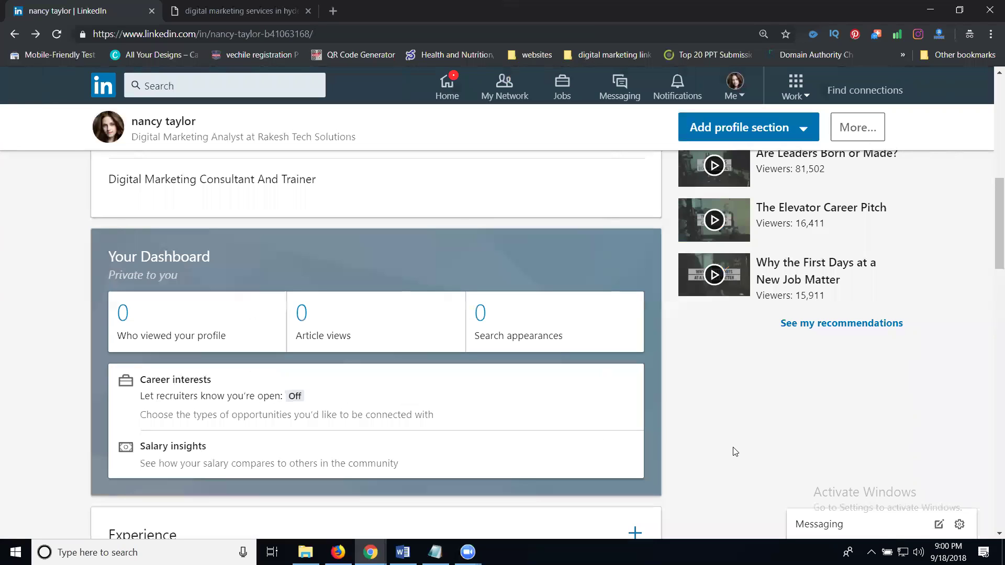
pyautogui.scroll(-5, 492, 365)
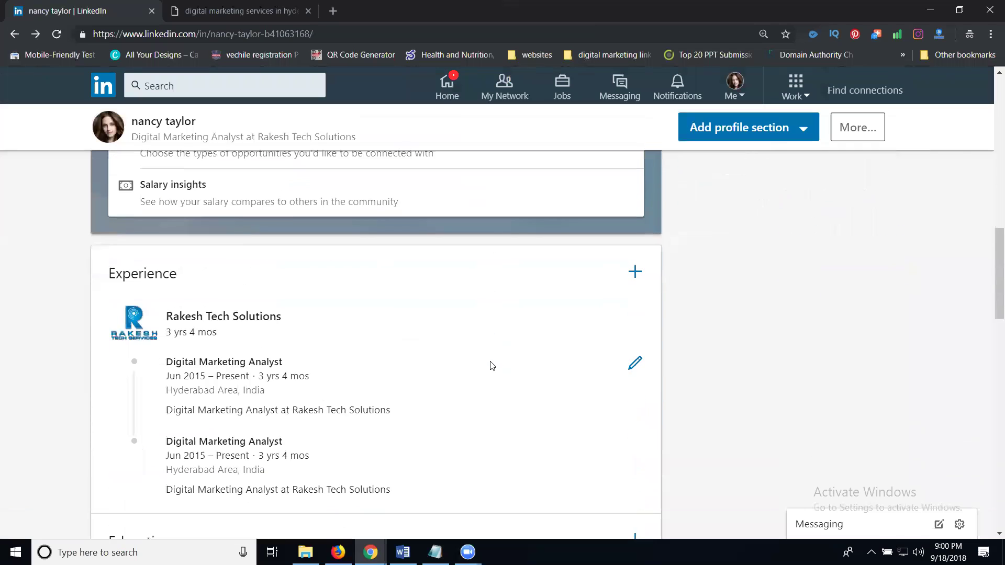
pyautogui.scroll(-10, 492, 366)
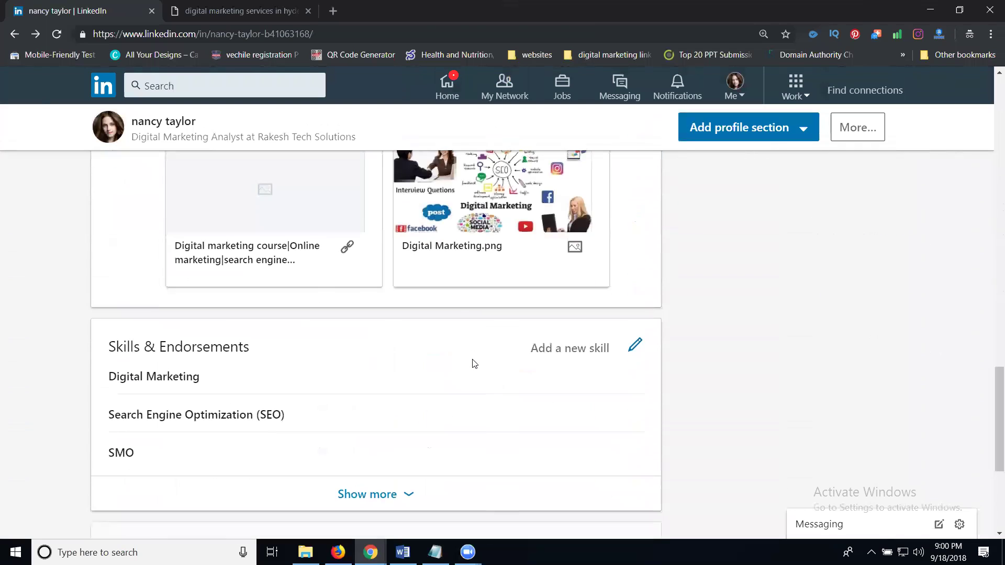
pyautogui.scroll(-4, 475, 363)
pyautogui.scroll(13, 458, 367)
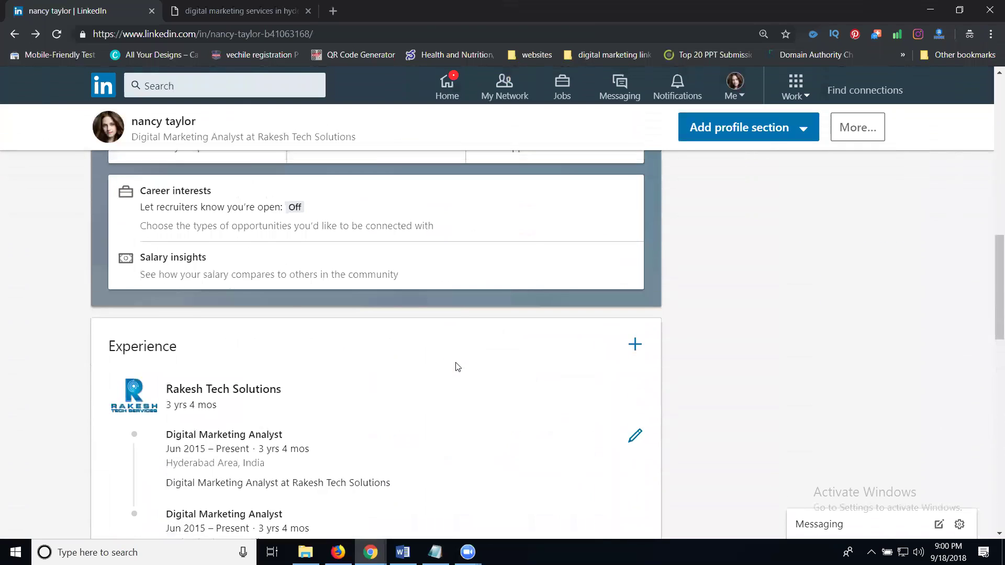
pyautogui.scroll(6, 458, 366)
pyautogui.scroll(-4, 455, 366)
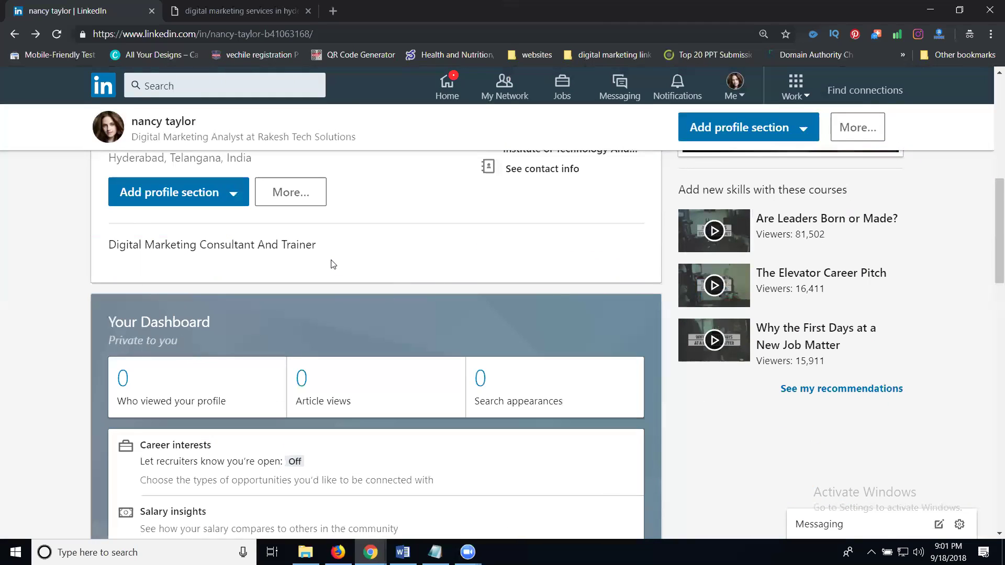
pyautogui.click(57, 34)
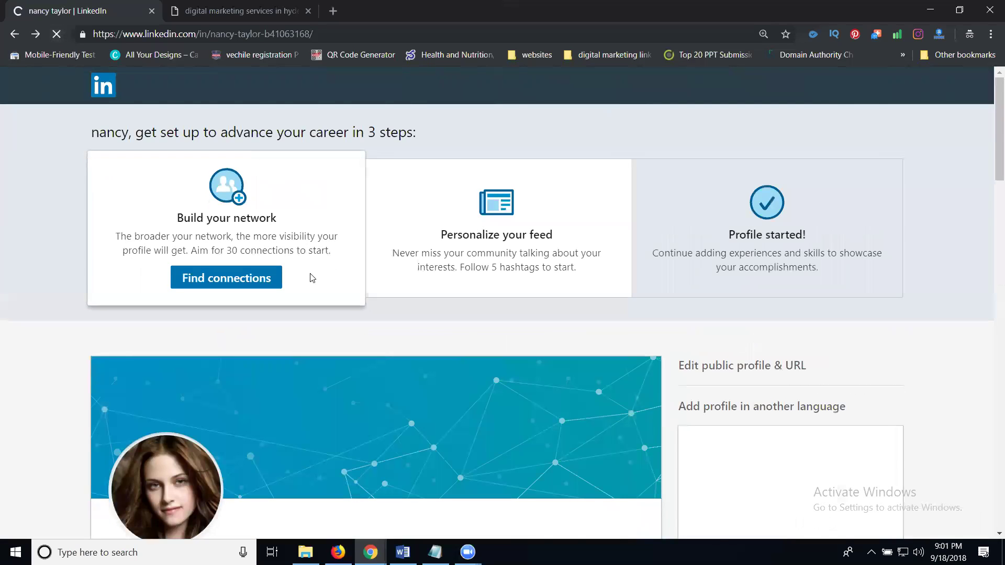
# Step: Look over the reloaded profile, then switch to the LinkedIn Home feed
pyautogui.scroll(-5, 314, 287)
pyautogui.scroll(-5, 315, 293)
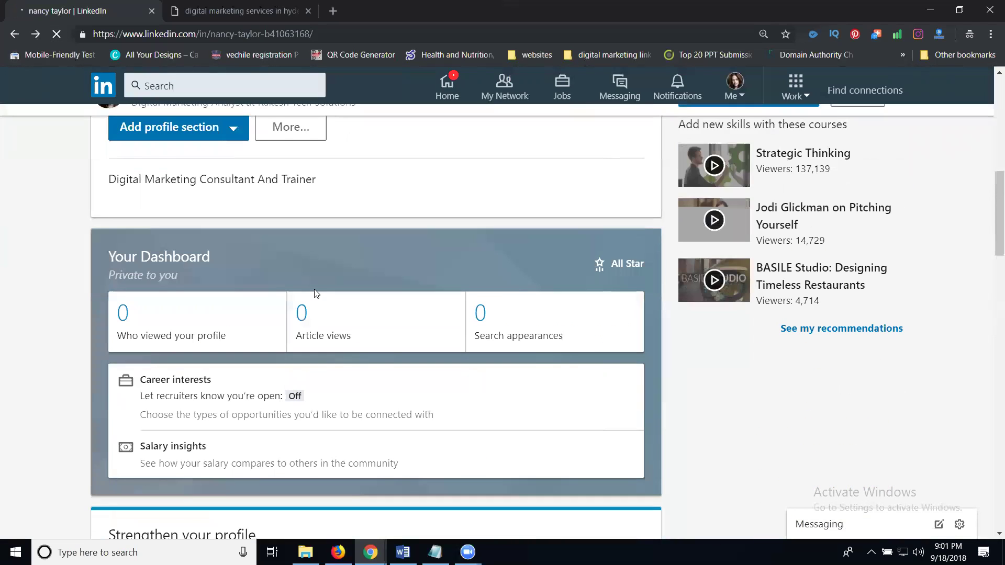
pyautogui.scroll(5, 316, 293)
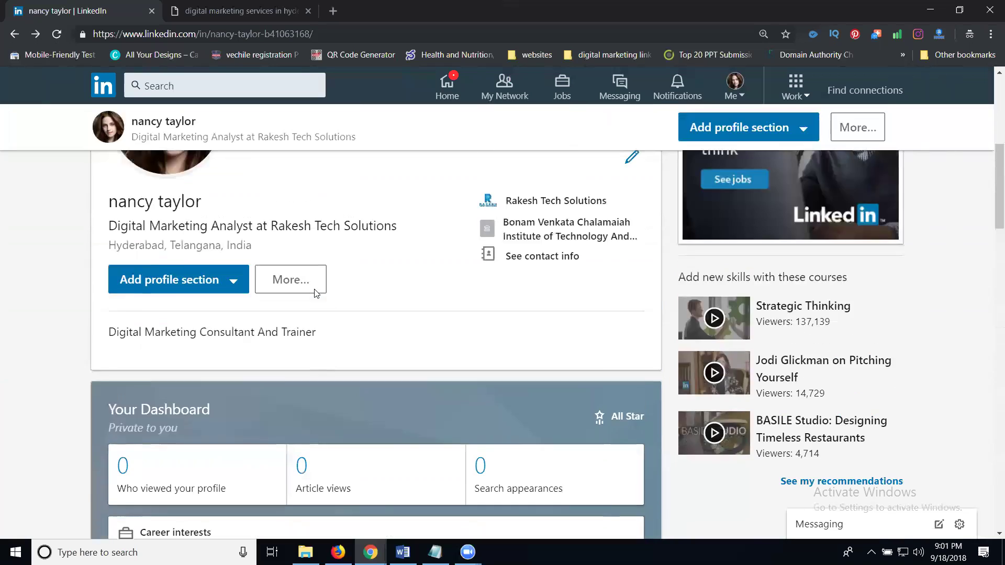
pyautogui.click(448, 87)
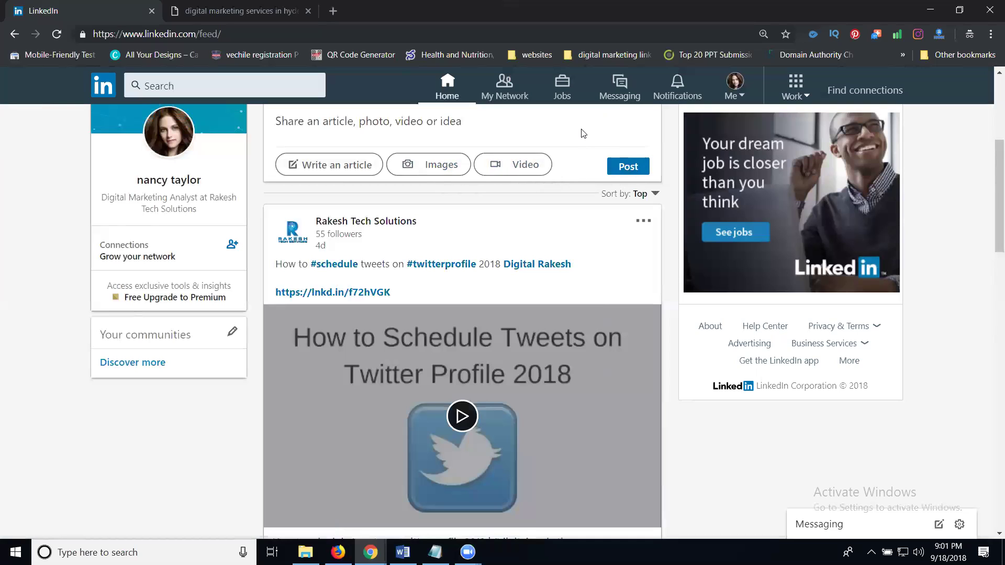
# Step: Open the post composer and show its Public visibility and comment settings
pyautogui.click(406, 128)
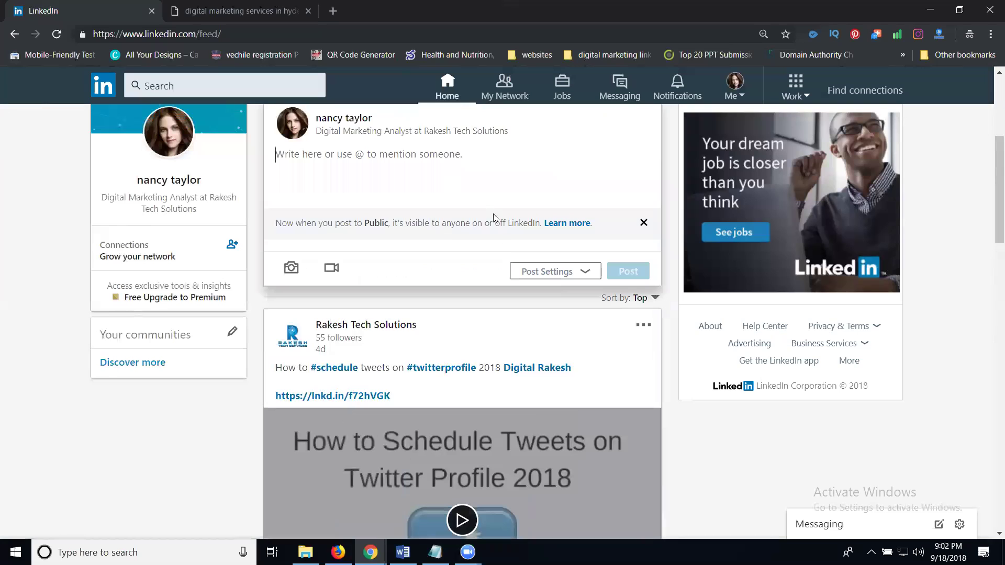
pyautogui.click(527, 276)
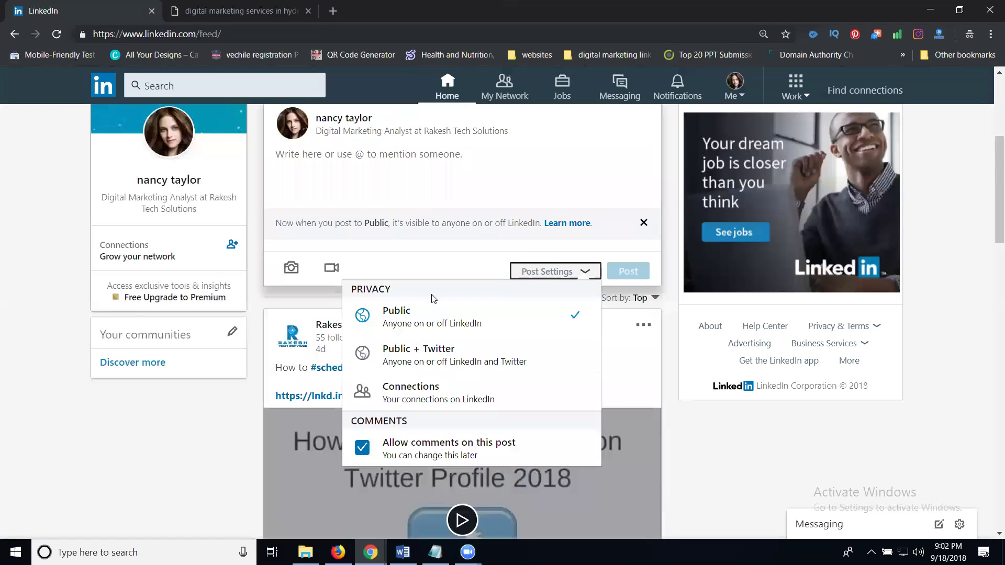